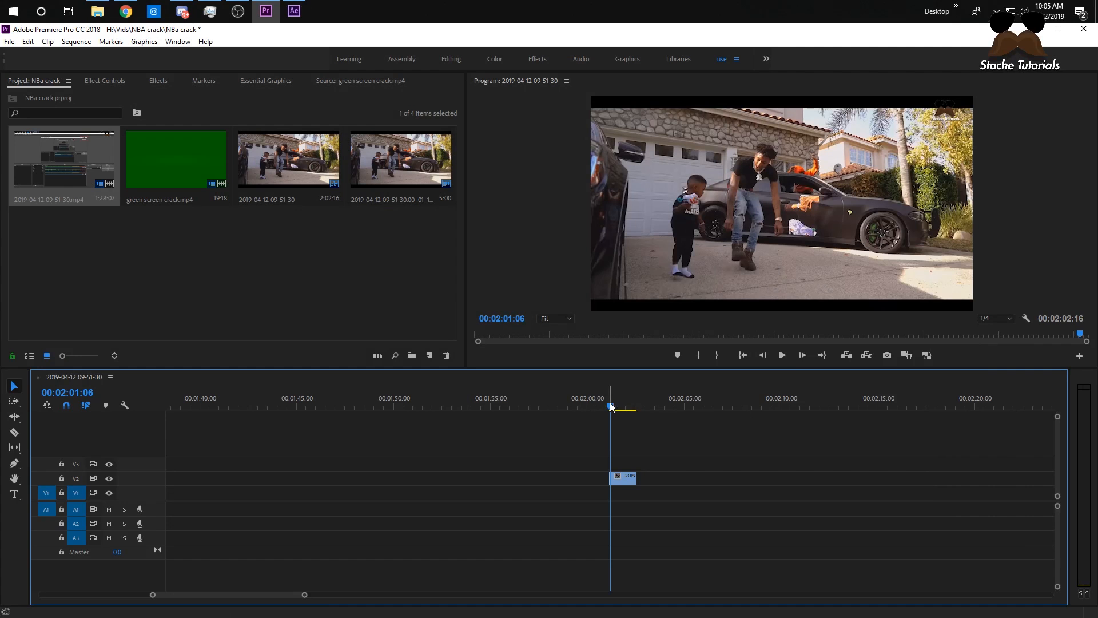
- Split the green screen crack clip on V3 at 00:01:00:02 and delete the portion after the cut
mouse_move(611, 406)
mouse_down()
mouse_move(628, 416)
mouse_move(634, 408)
mouse_move(624, 407)
mouse_up()
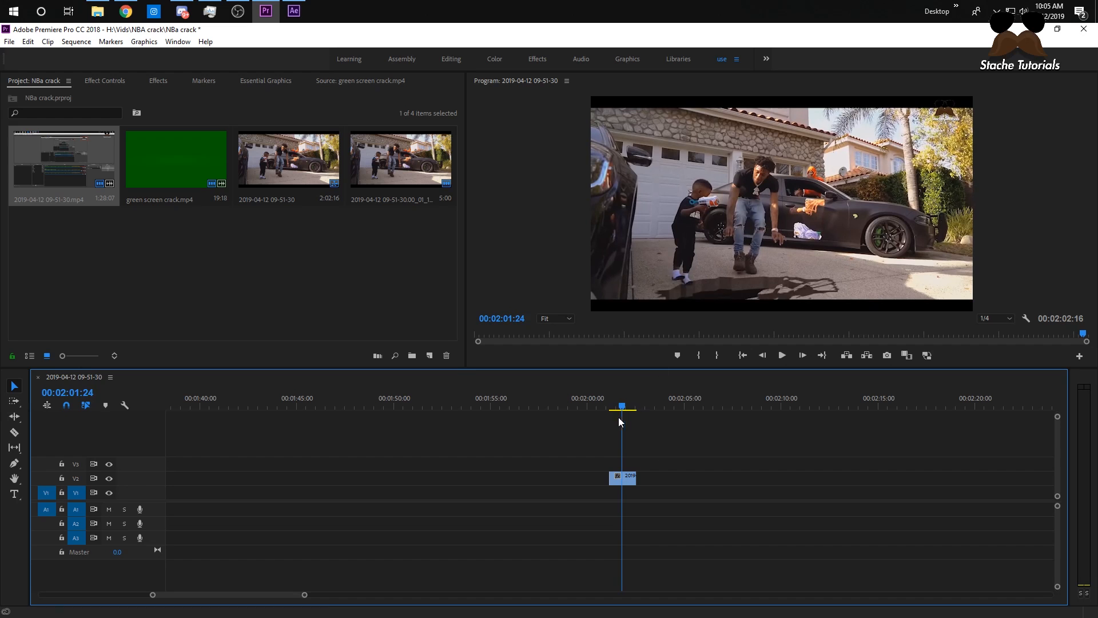
mouse_move(621, 408)
mouse_down()
mouse_move(636, 408)
mouse_move(615, 410)
mouse_up()
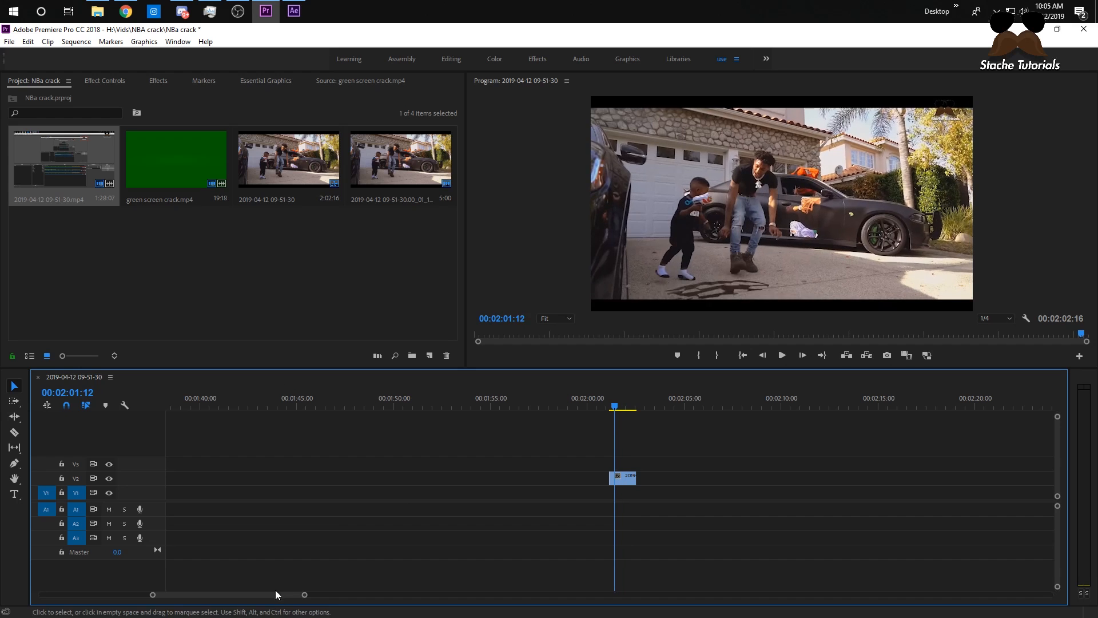
drag(275, 594, 211, 595)
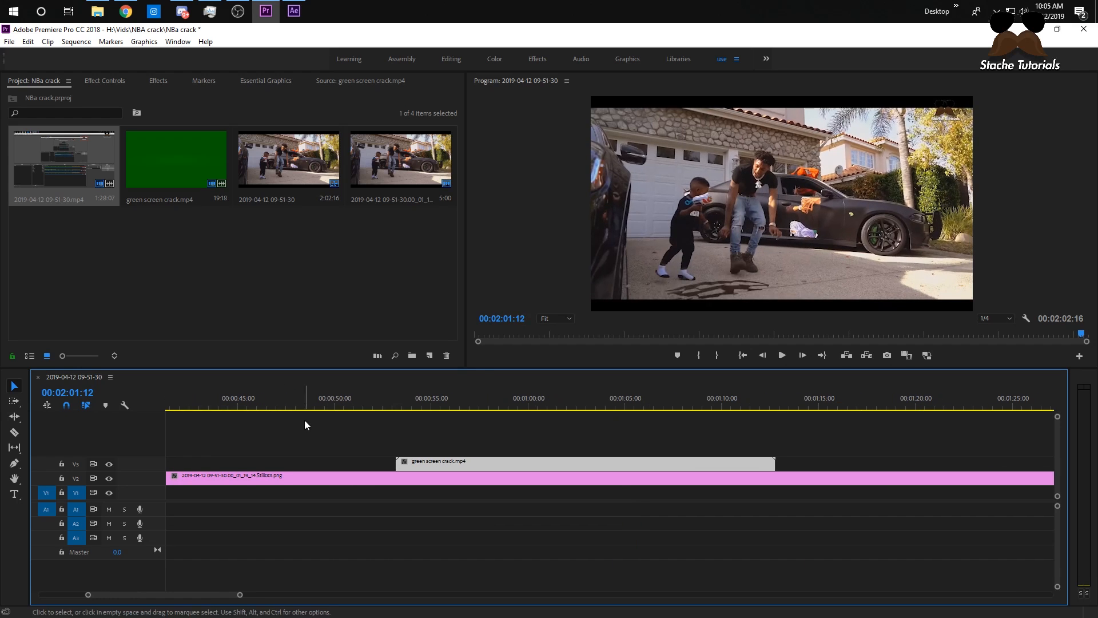
drag(292, 408, 382, 406)
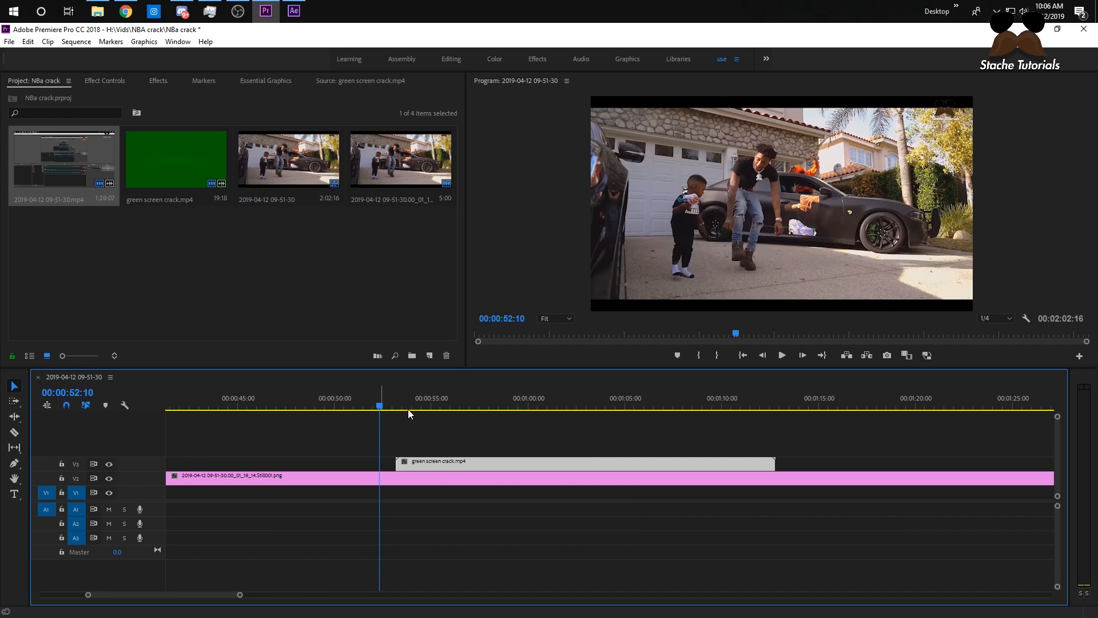
drag(382, 408, 530, 427)
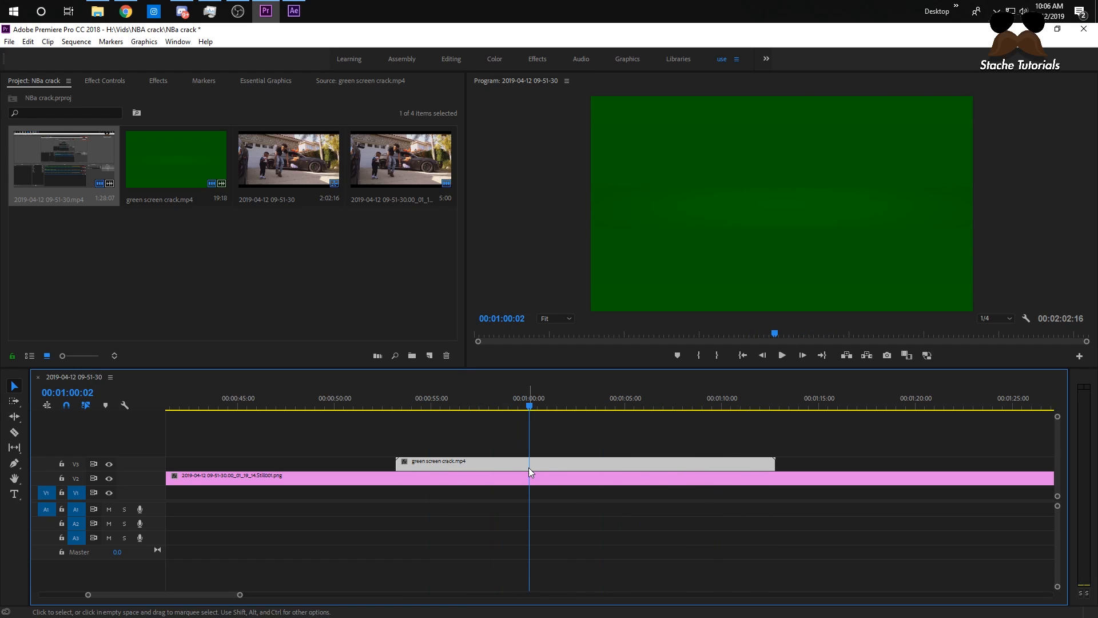
key(ctrl+k)
click(543, 464)
key(Delete)
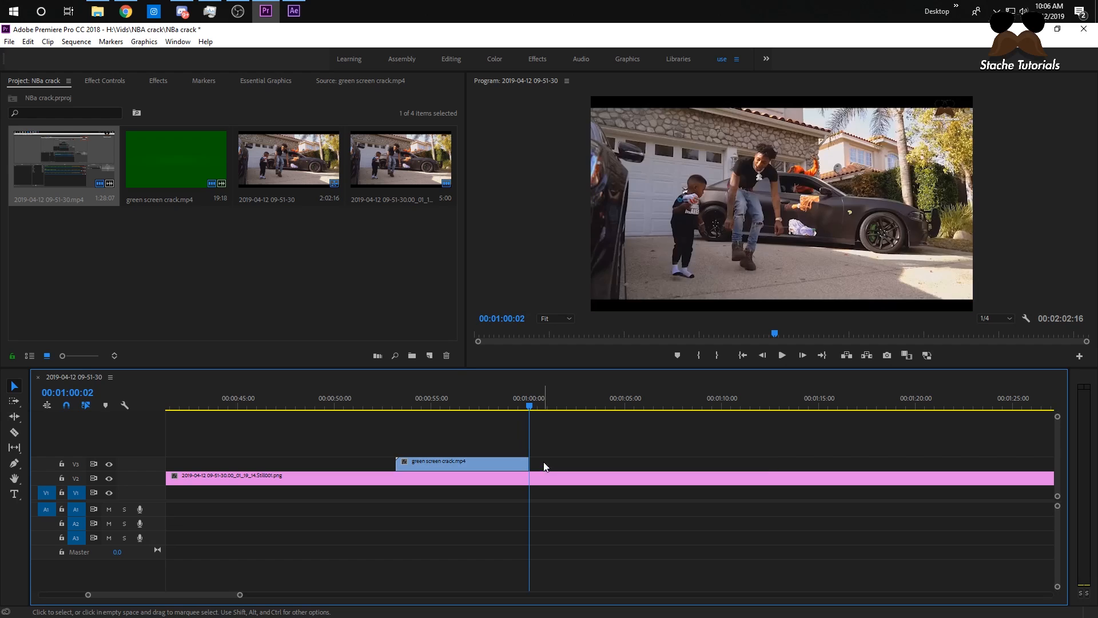
- Find the Ultra Key effect by searching for "key" and apply it to the shortened green screen crack clip
drag(492, 397, 433, 394)
click(437, 465)
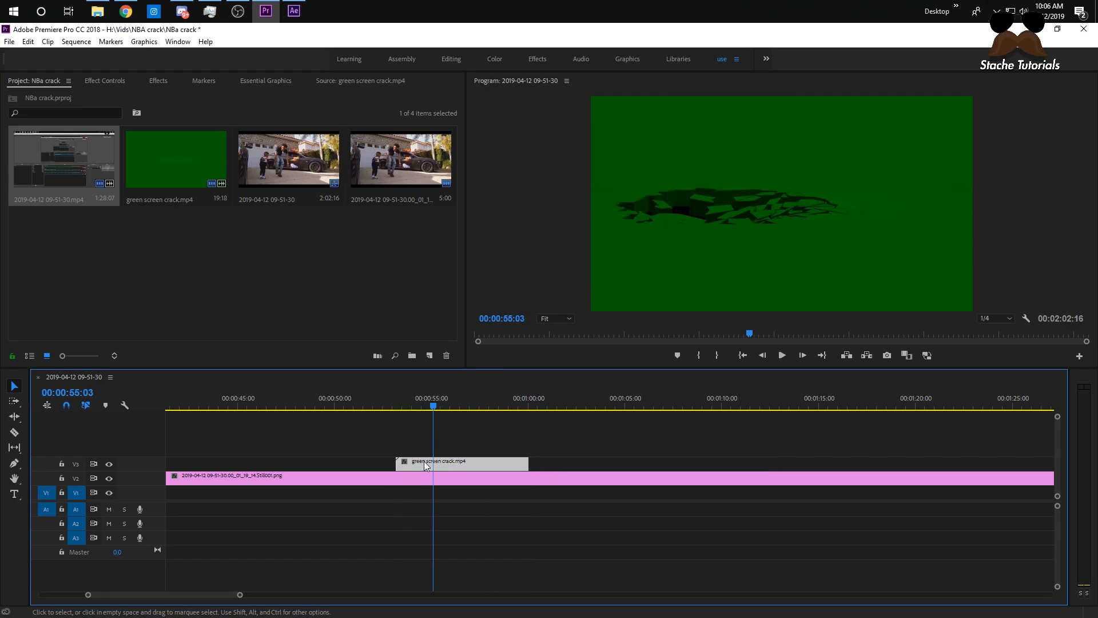
click(106, 81)
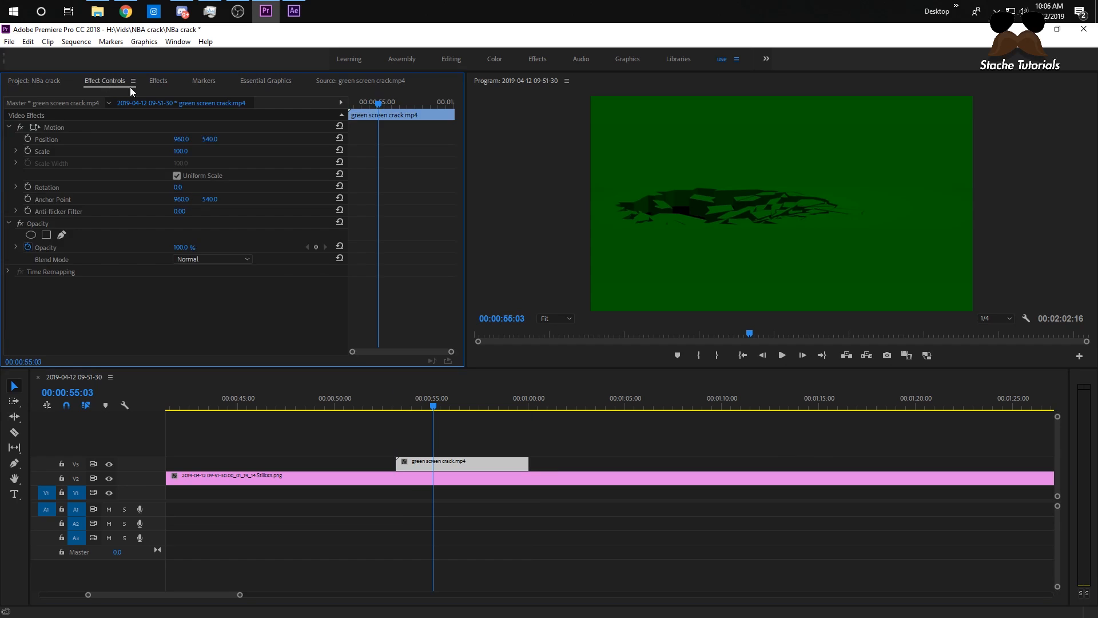
click(157, 81)
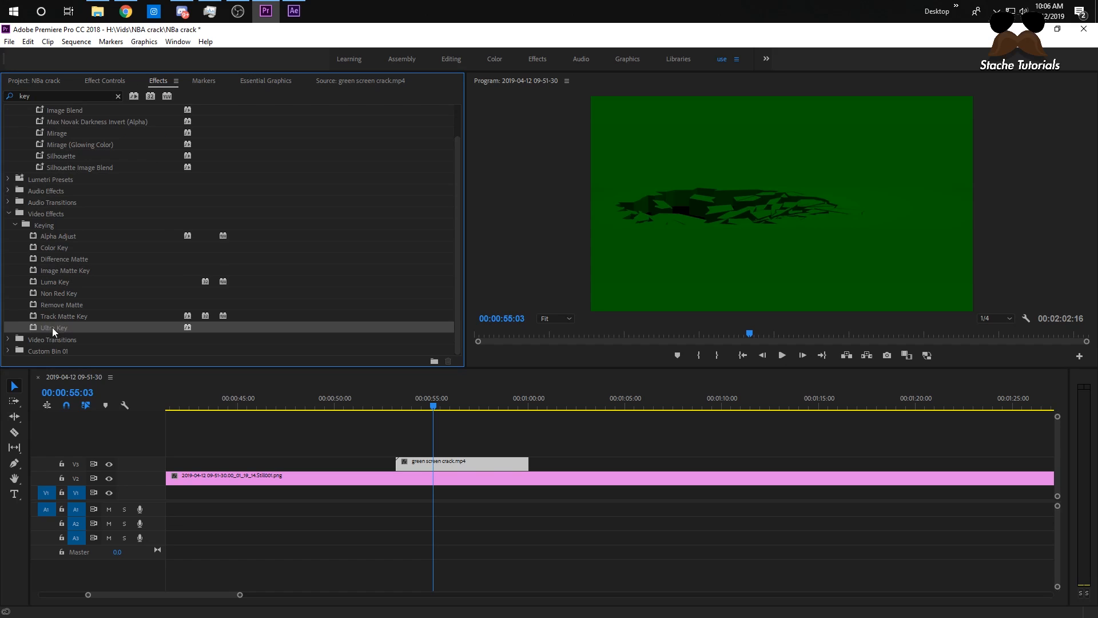
drag(441, 407, 461, 464)
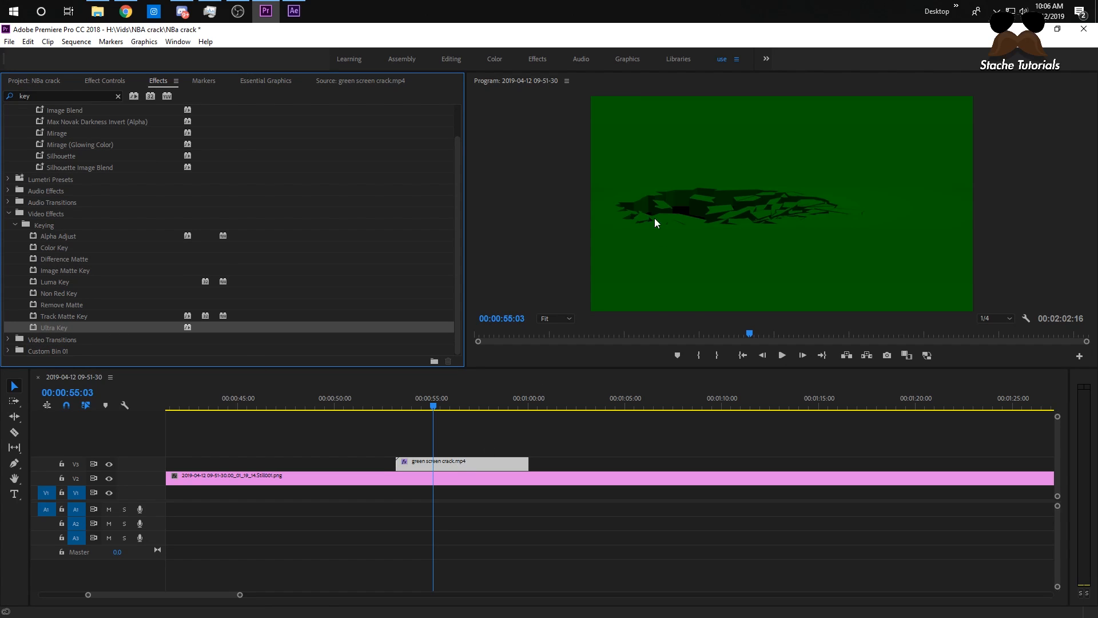
- Sample the clip's green background as the Ultra Key key color and check the keying across the clip
click(98, 82)
scroll(83, 292, down, 2)
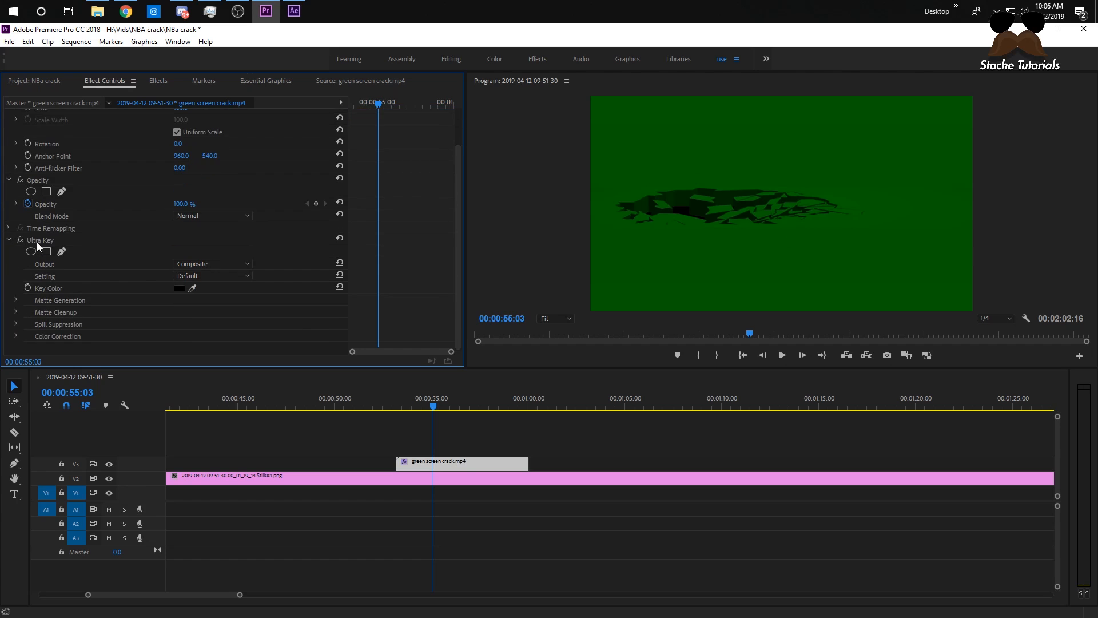
click(38, 244)
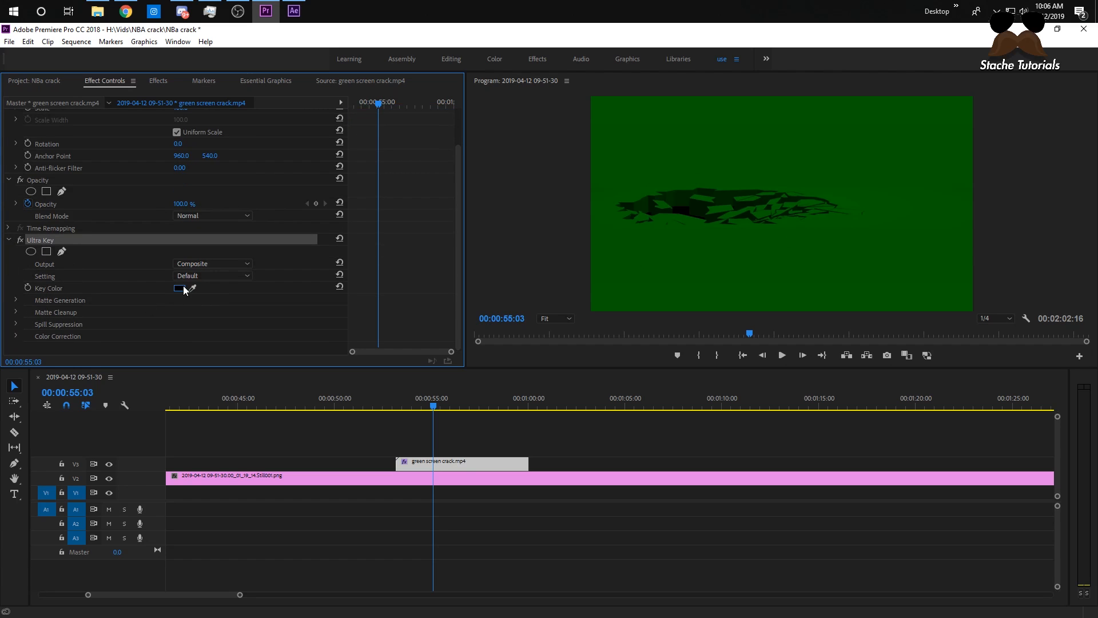
click(195, 284)
click(685, 265)
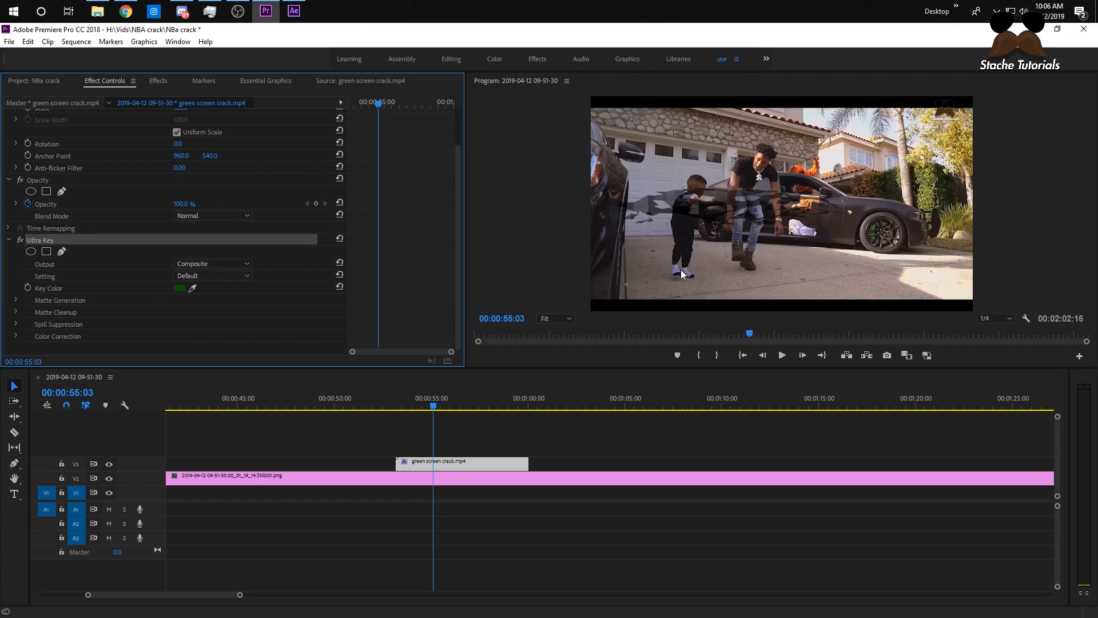
click(412, 405)
drag(415, 406, 471, 406)
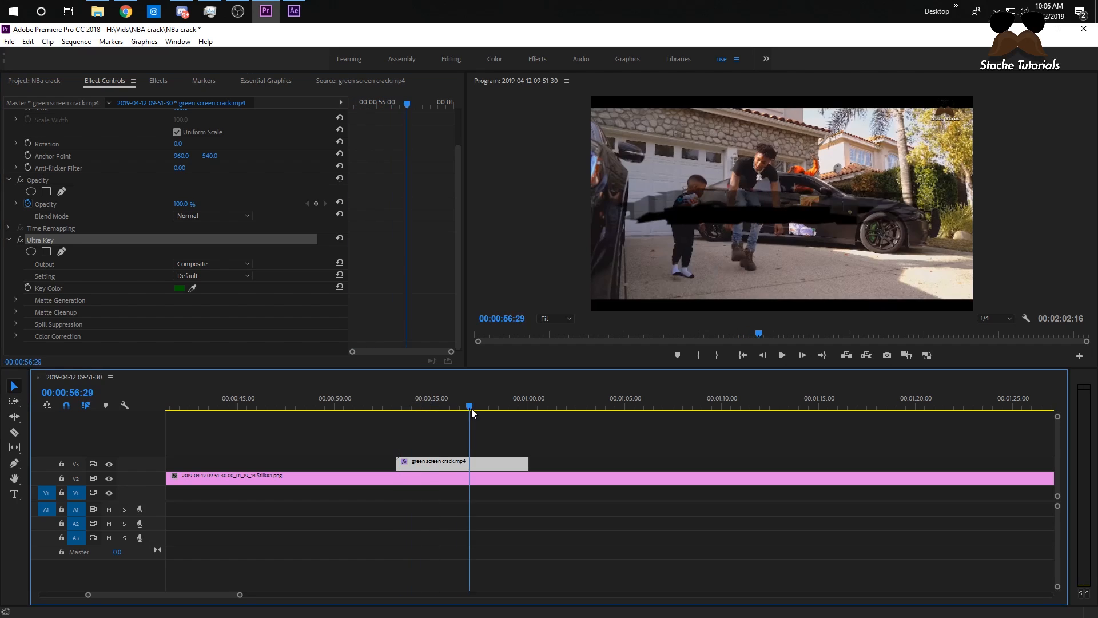
- Place the keyed crack on the driveway with position 842, 959 and scale 63, and check its animation
scroll(285, 283, up, 3)
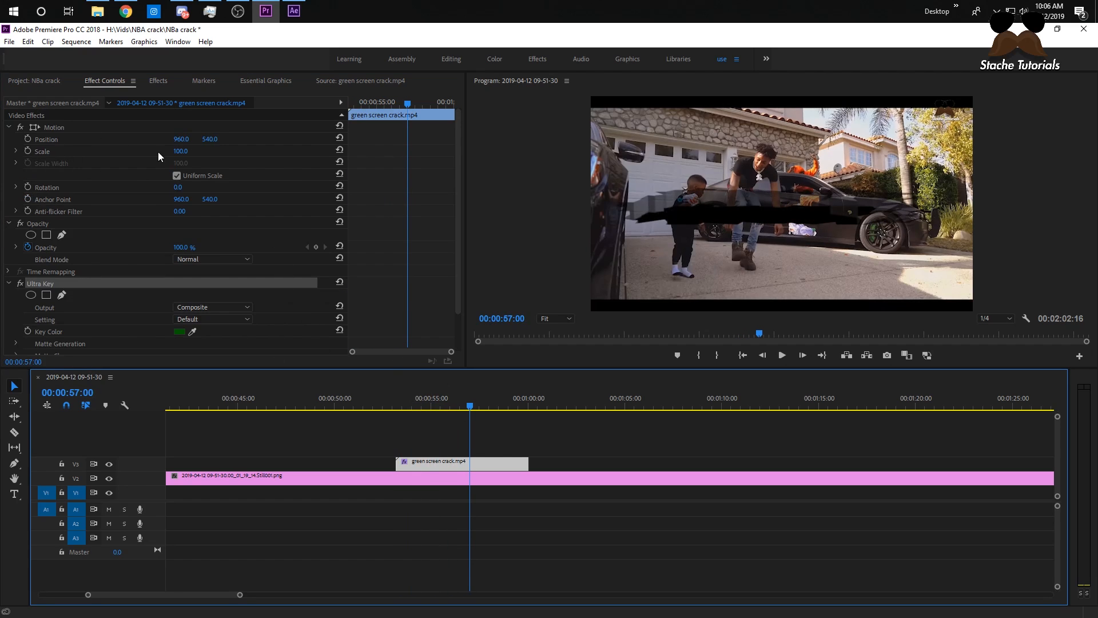
drag(210, 139, 453, 139)
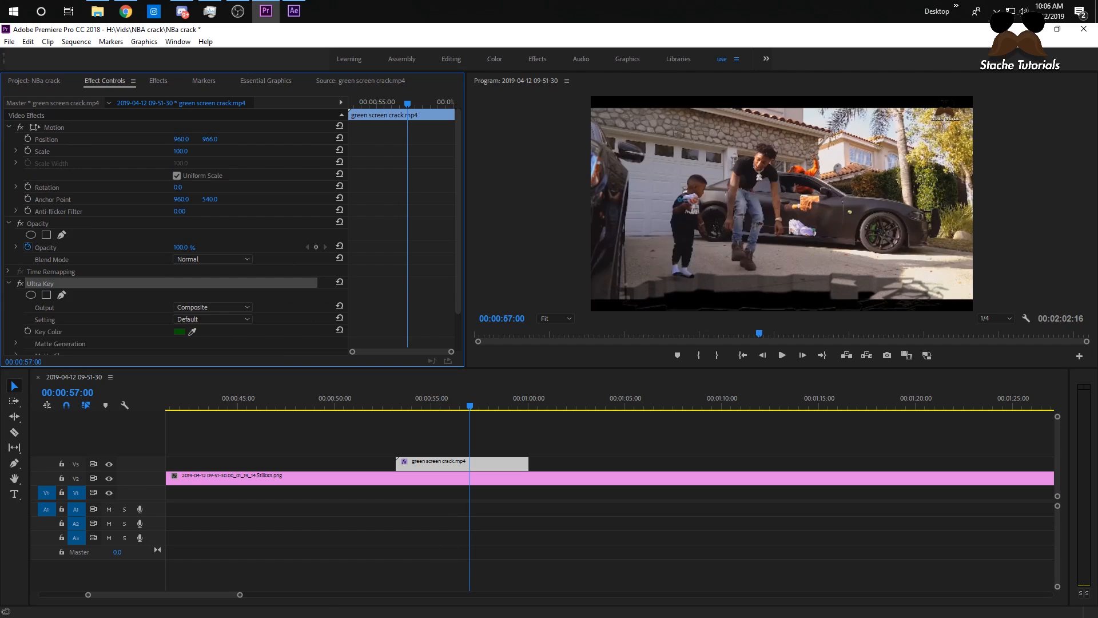
drag(429, 404, 503, 413)
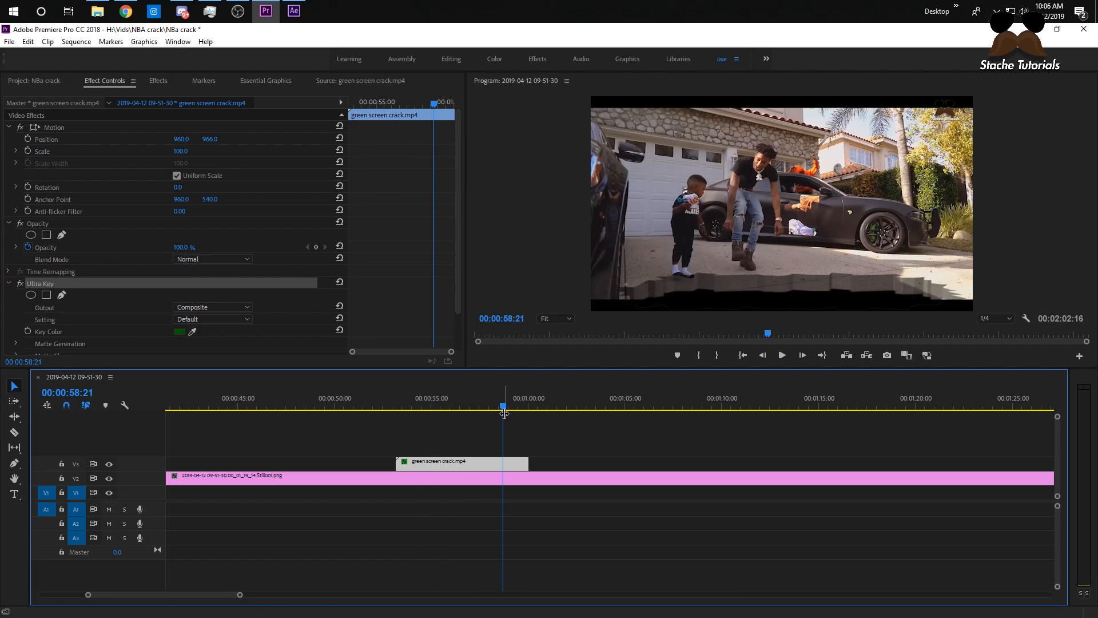
drag(424, 407, 505, 407)
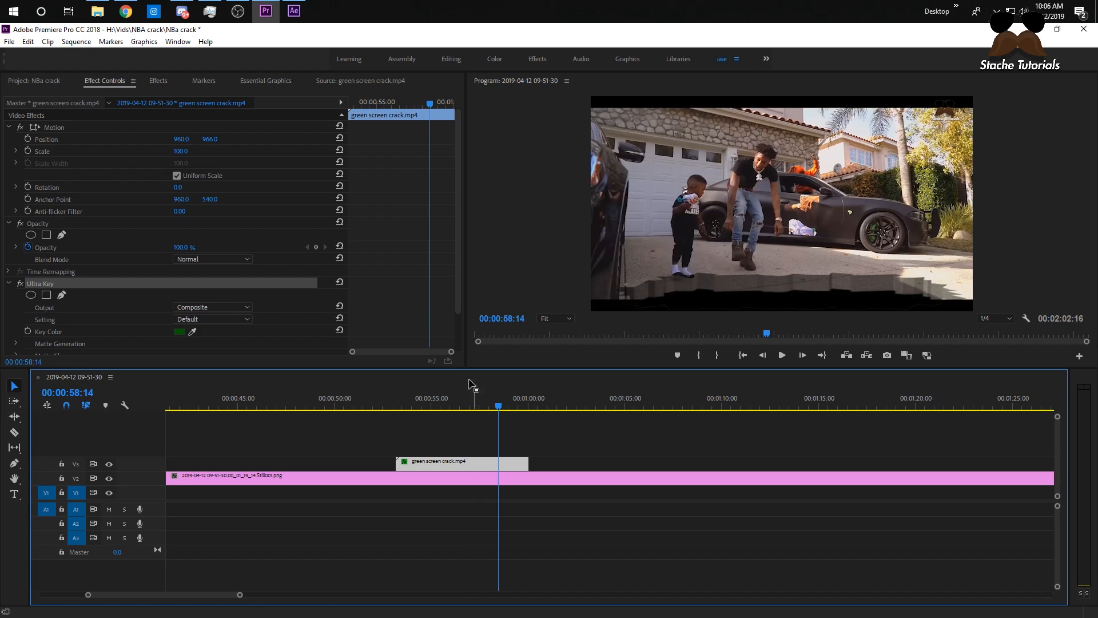
drag(189, 154, 232, 139)
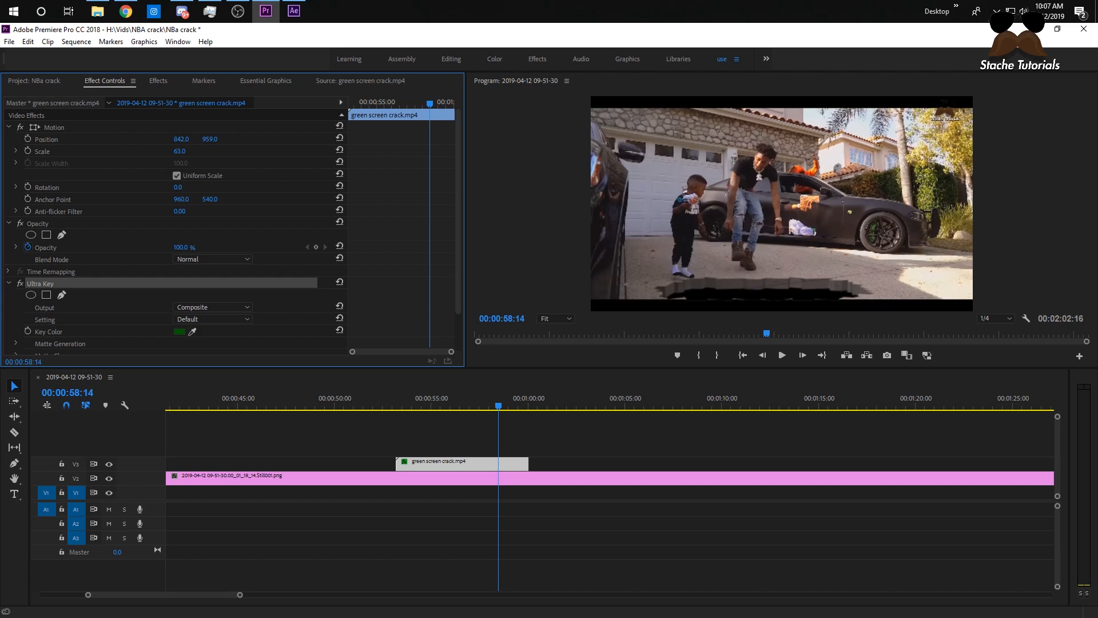
drag(436, 412, 509, 412)
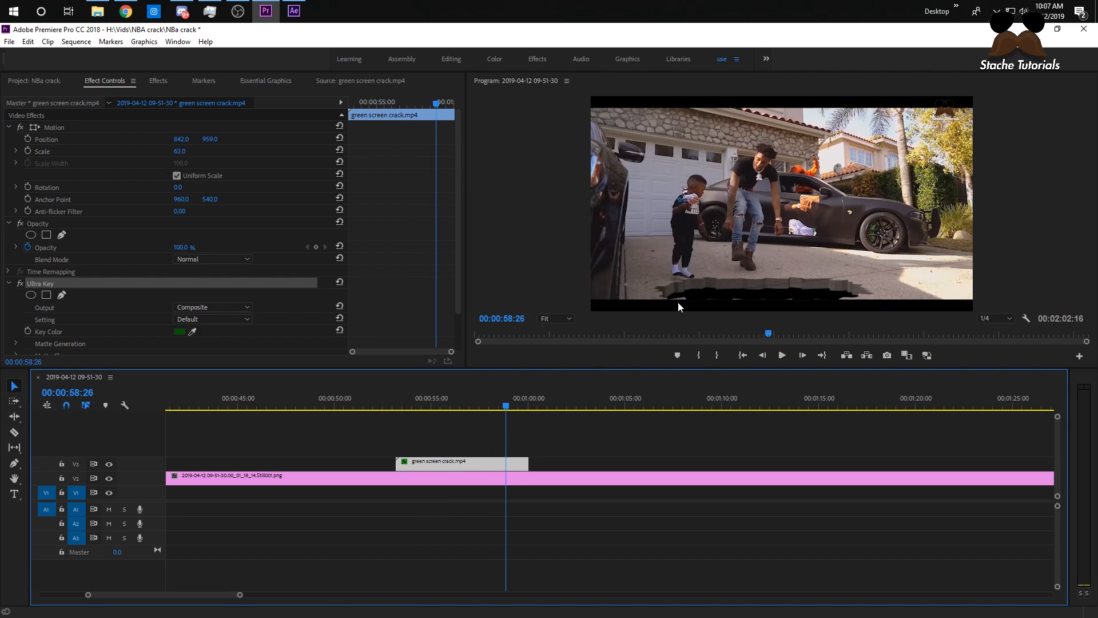
drag(435, 409, 490, 417)
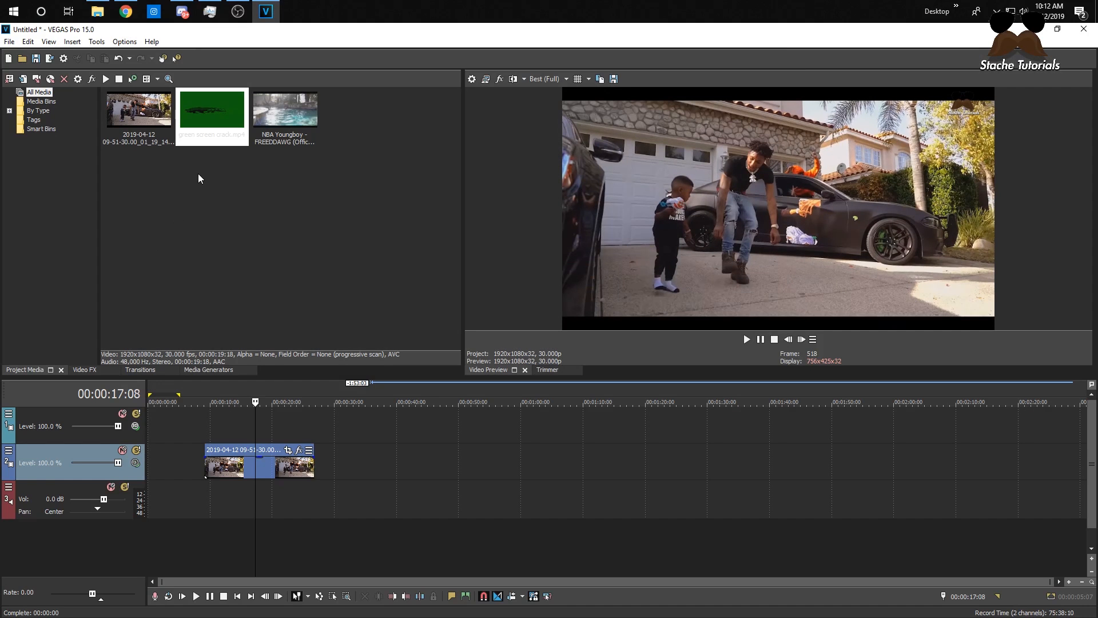
- In VEGAS Pro, add the green screen crack clip above the still image, ungroup it and delete its audio
drag(228, 129, 400, 434)
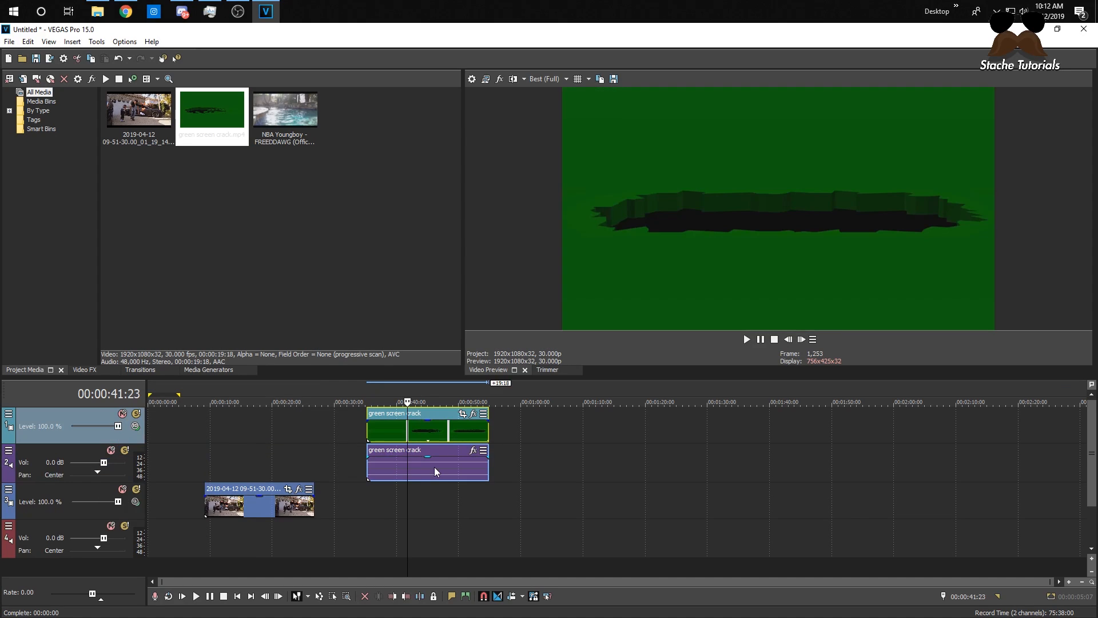
key(u)
click(420, 471)
key(Delete)
drag(261, 474, 252, 473)
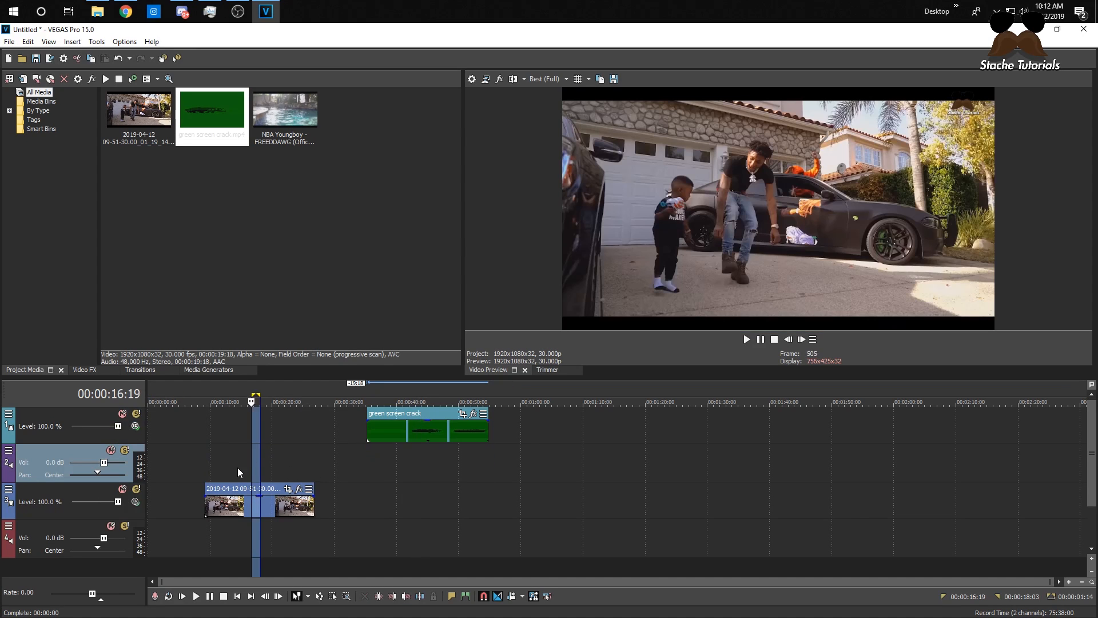
click(223, 468)
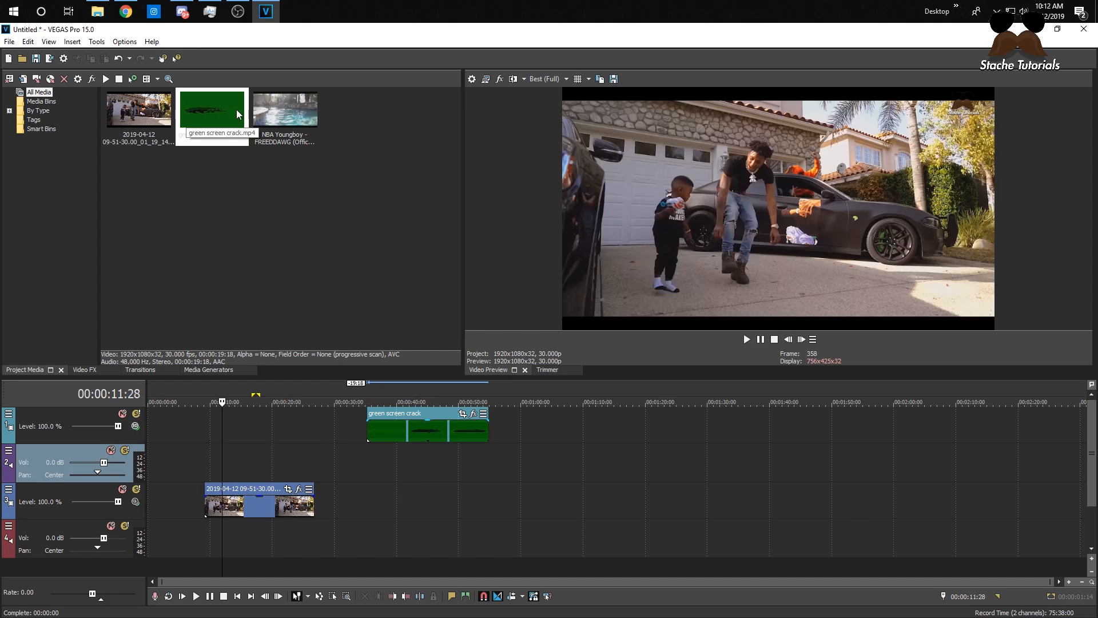
- Delete the empty audio track between the green screen crack track and the still image track
mouse_move(383, 415)
mouse_down()
mouse_move(364, 422)
mouse_move(375, 429)
mouse_up()
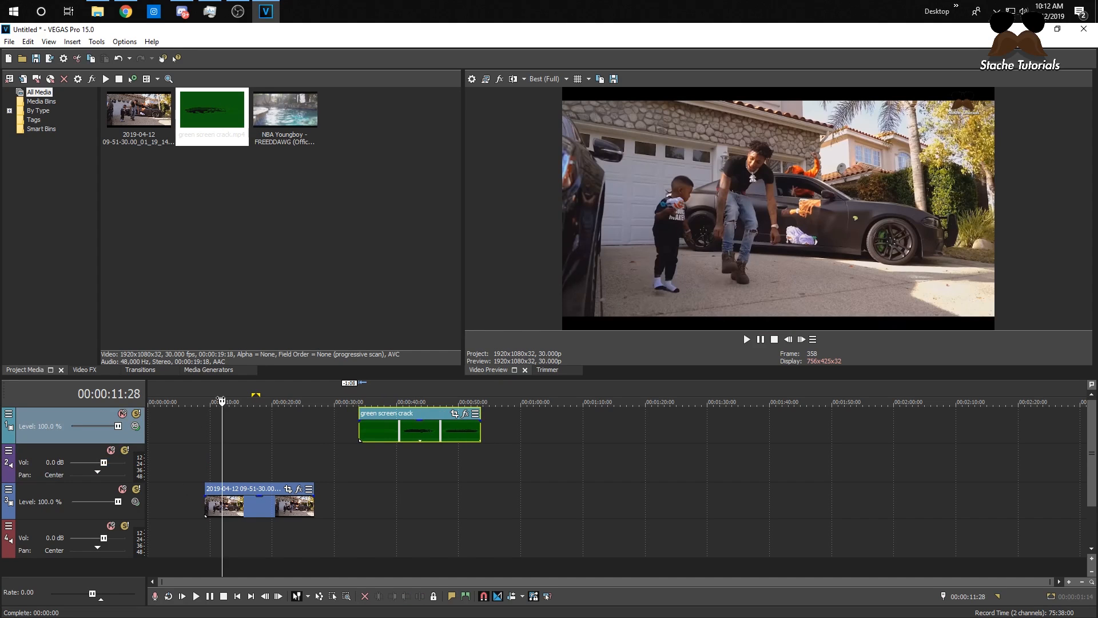
drag(221, 399, 231, 401)
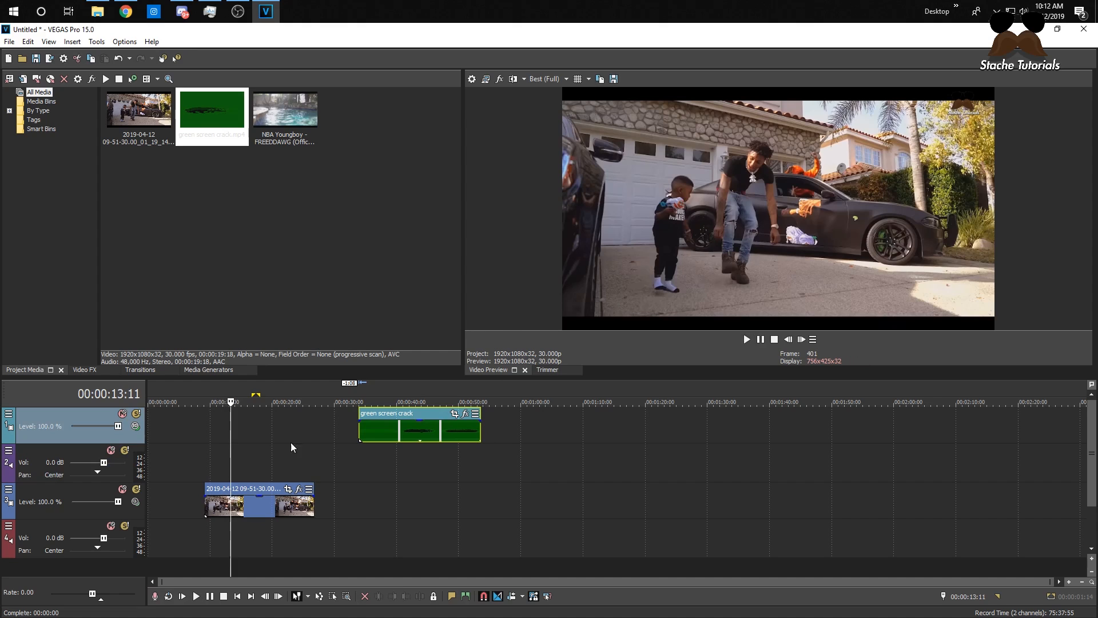
click(255, 459)
click(291, 465)
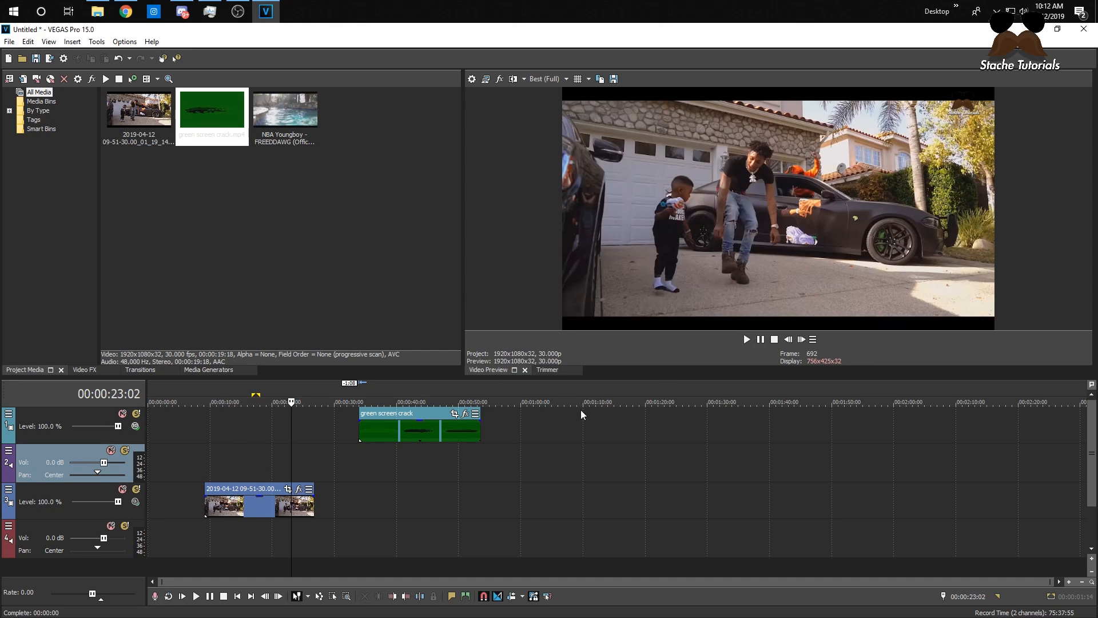
click(227, 455)
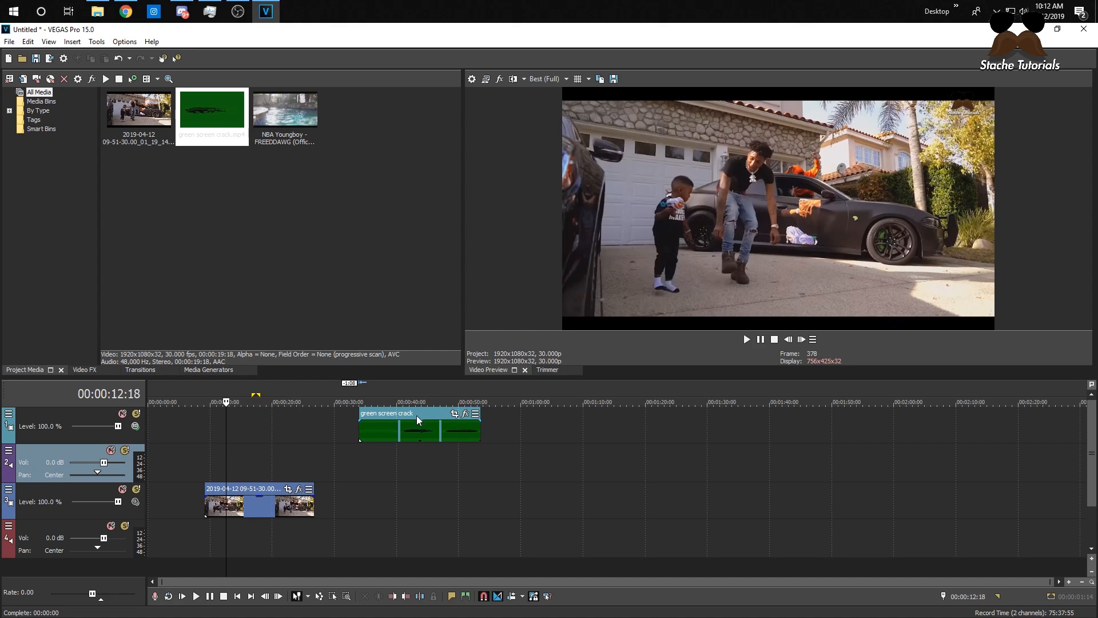
right_click(49, 457)
right_click(247, 468)
click(277, 381)
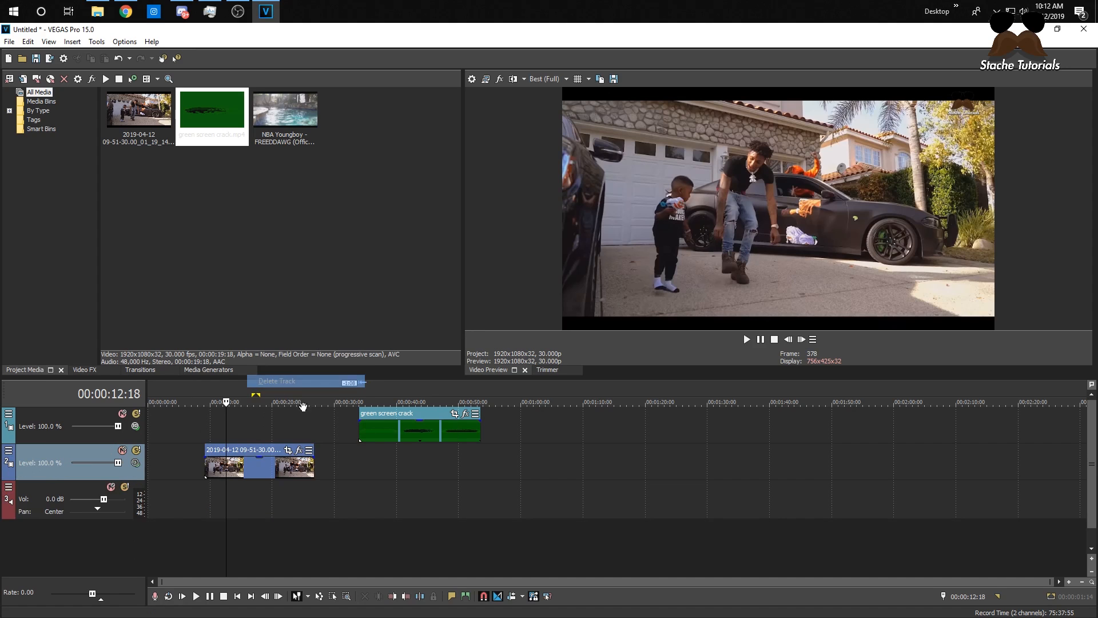
- Align the green screen crack clip's start with the still image and trim its end to 00:00:16:04
drag(380, 415, 215, 402)
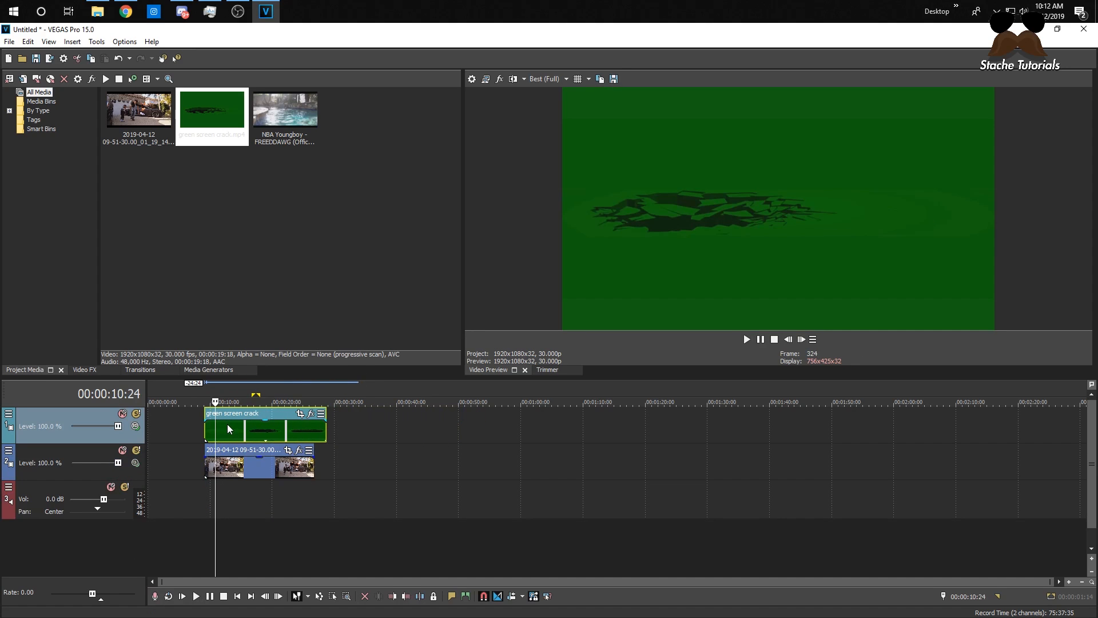
click(237, 431)
click(249, 432)
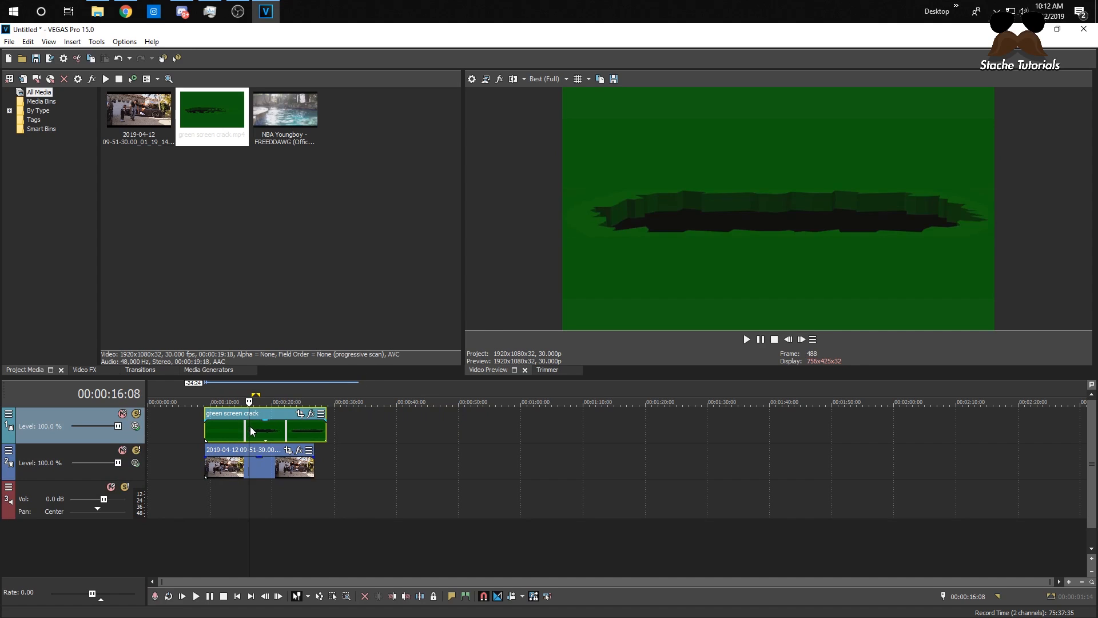
click(789, 340)
click(789, 340)
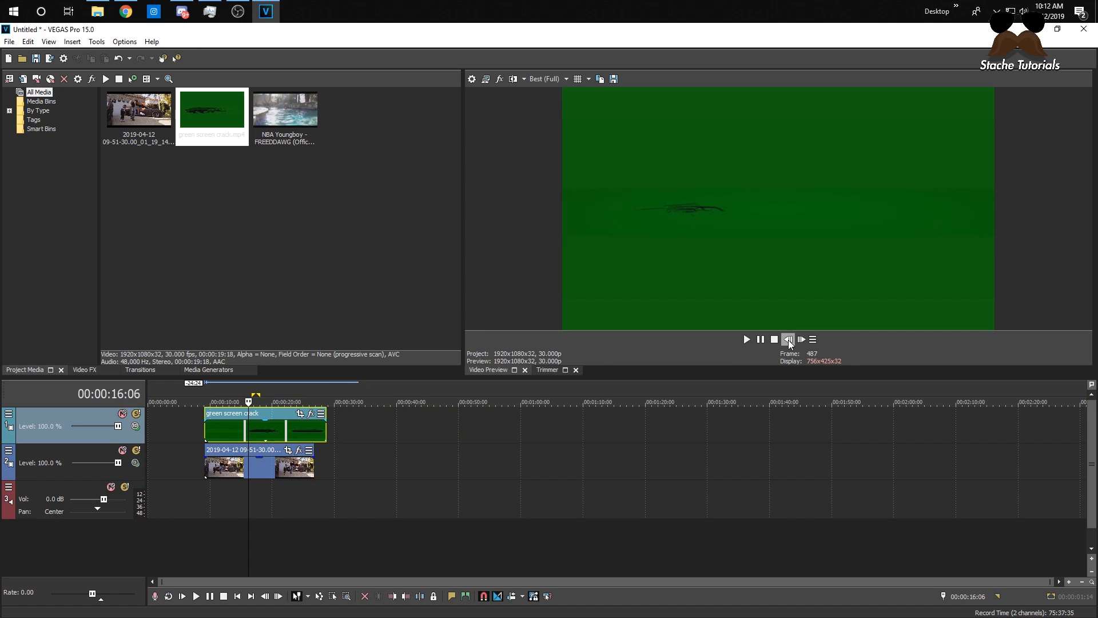
click(789, 340)
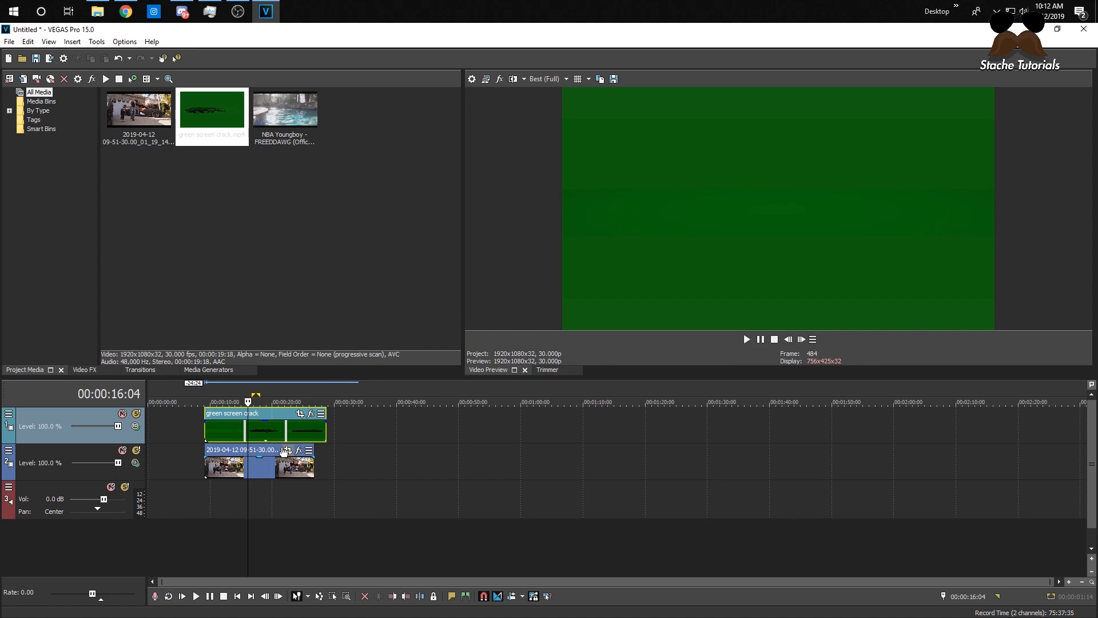
click(269, 434)
key(Delete)
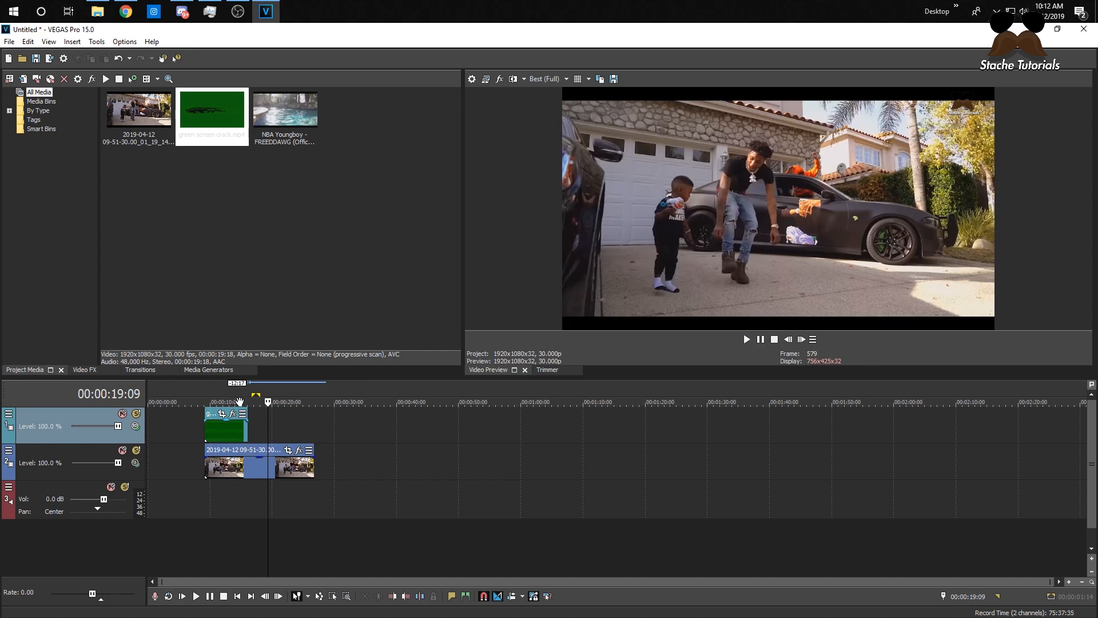
double_click(217, 435)
key(space)
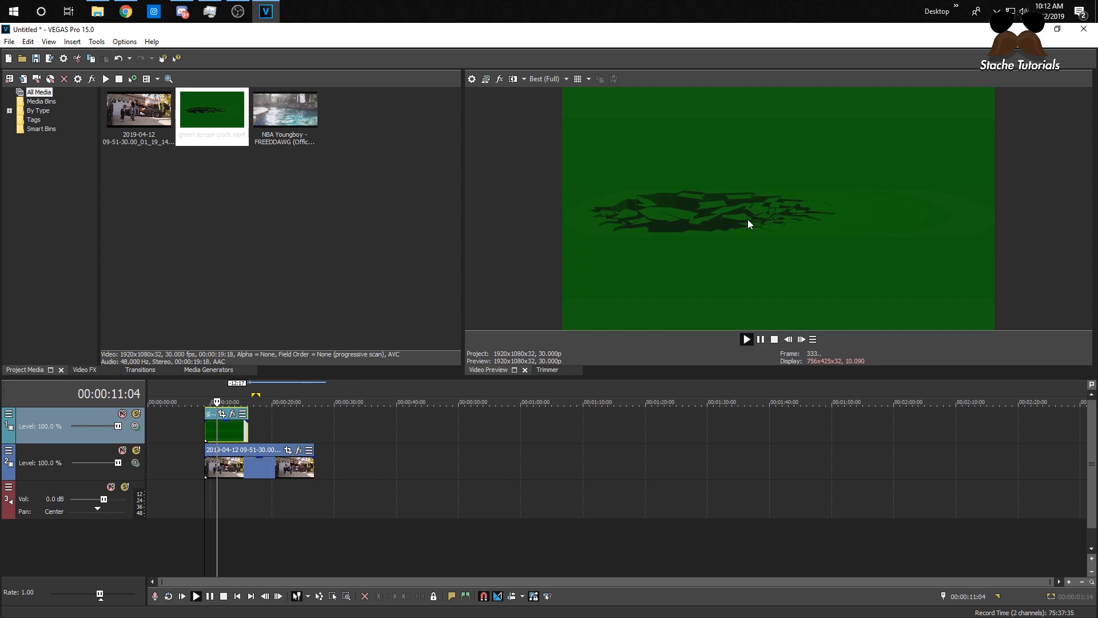
- Search the video effects for "key" and apply the default Chroma Keyer to the green screen crack clip at 00:00:12:07
key(space)
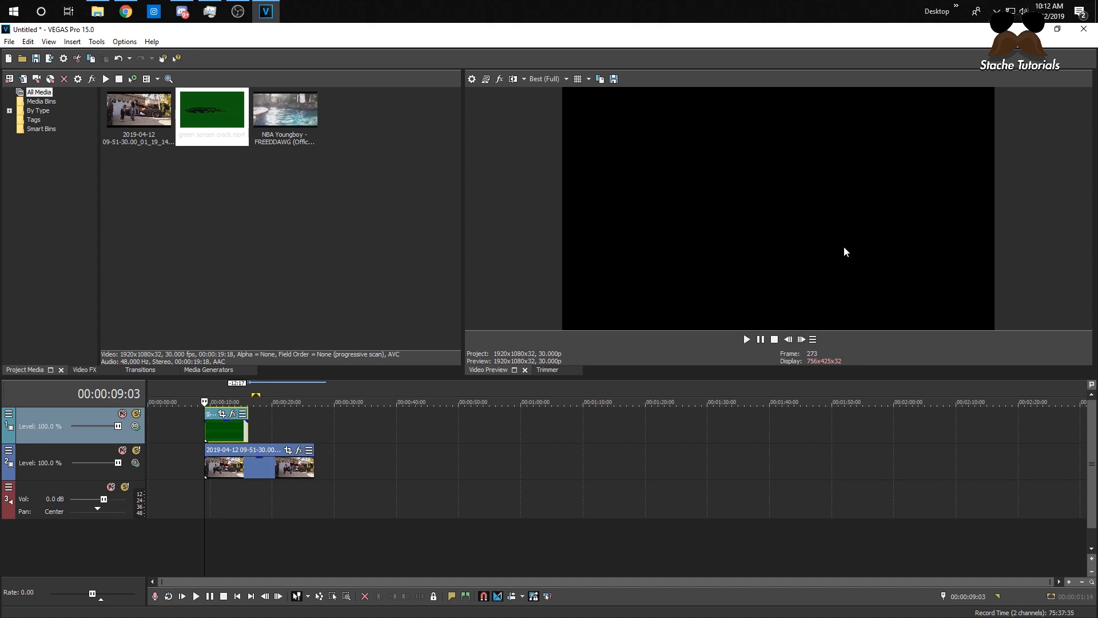
click(224, 433)
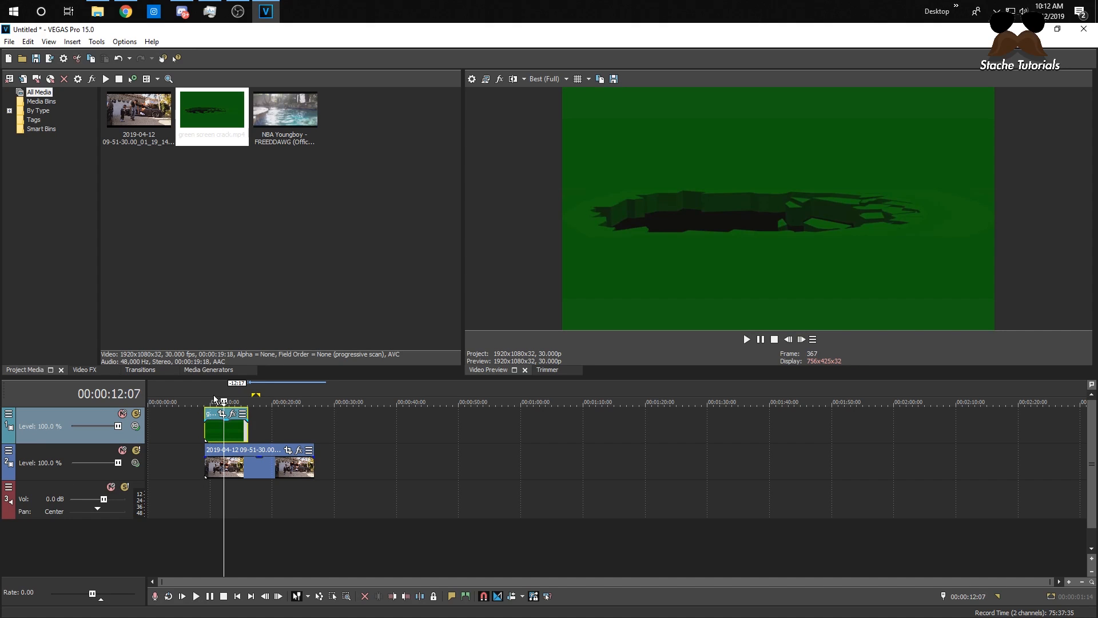
click(88, 371)
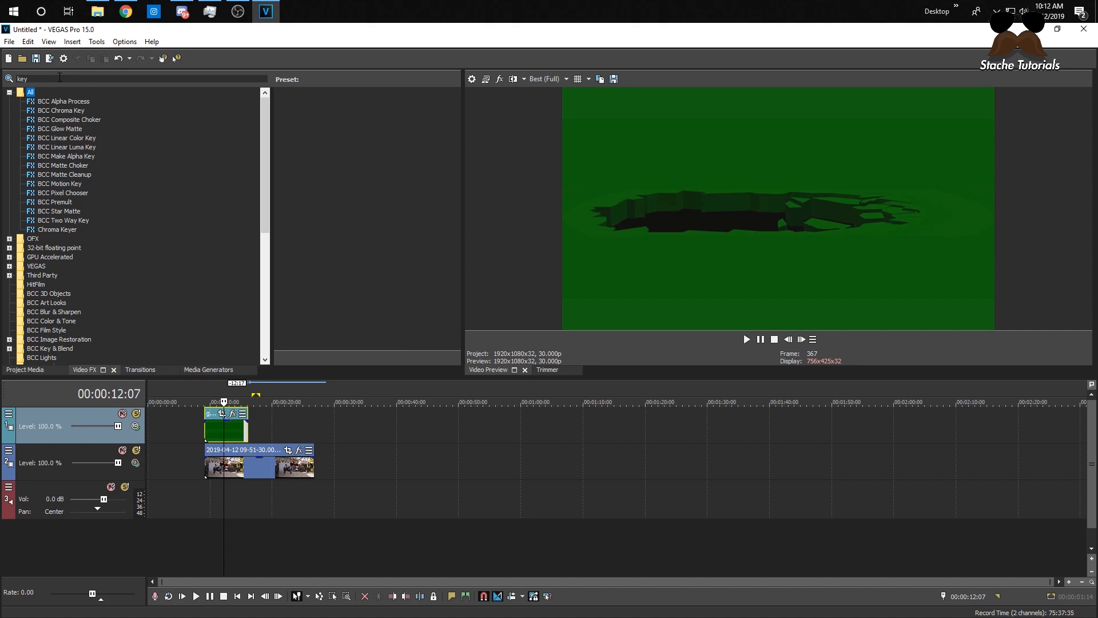
drag(59, 77, 10, 72)
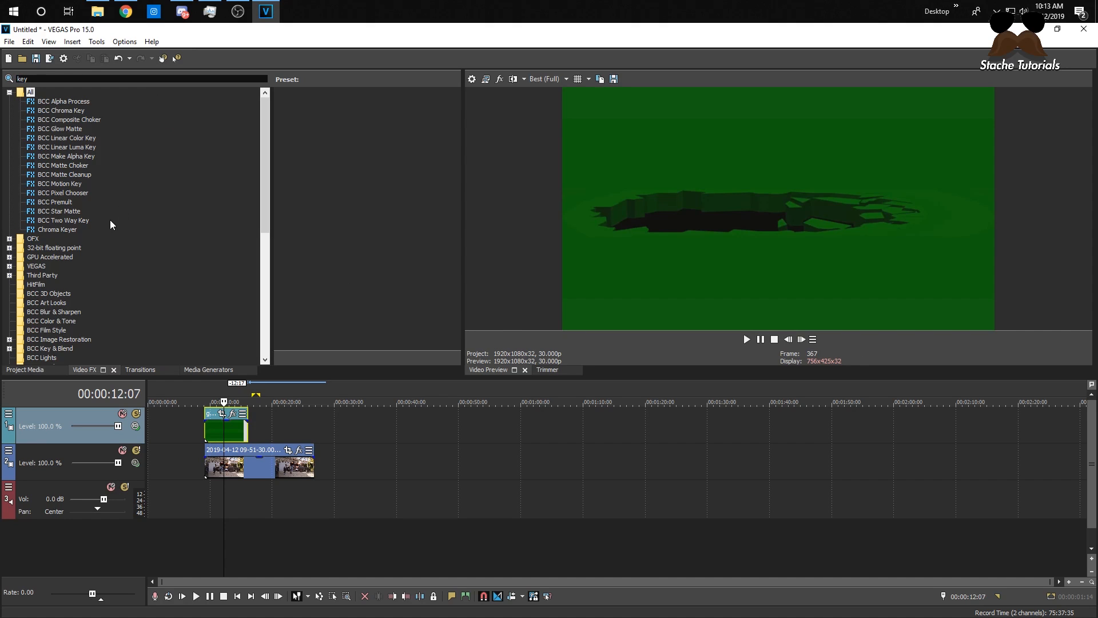
click(51, 230)
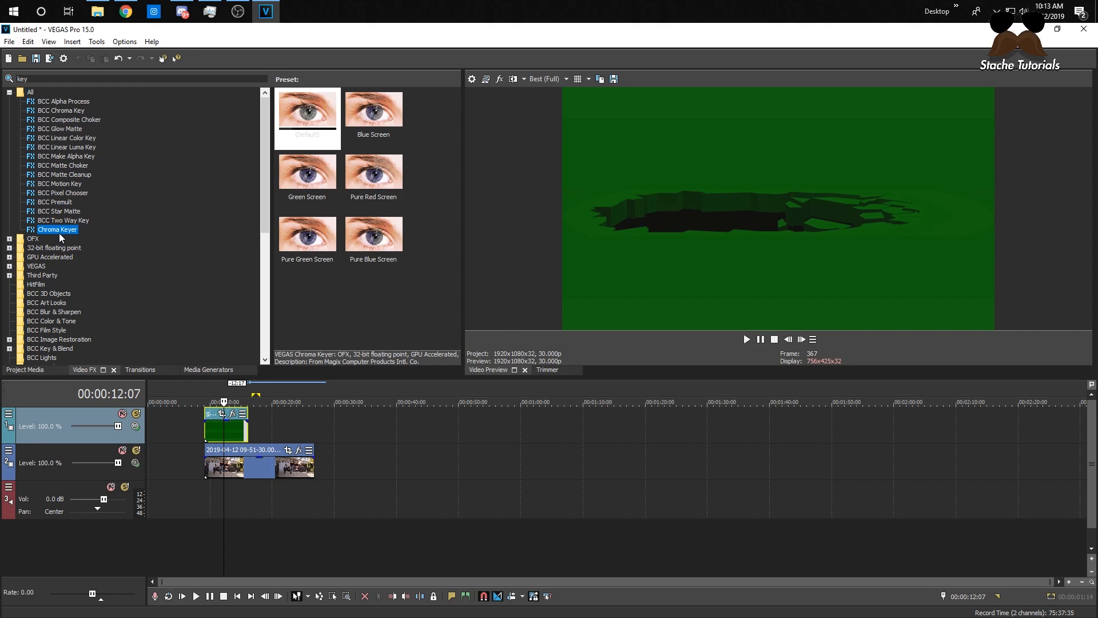
drag(229, 429, 229, 429)
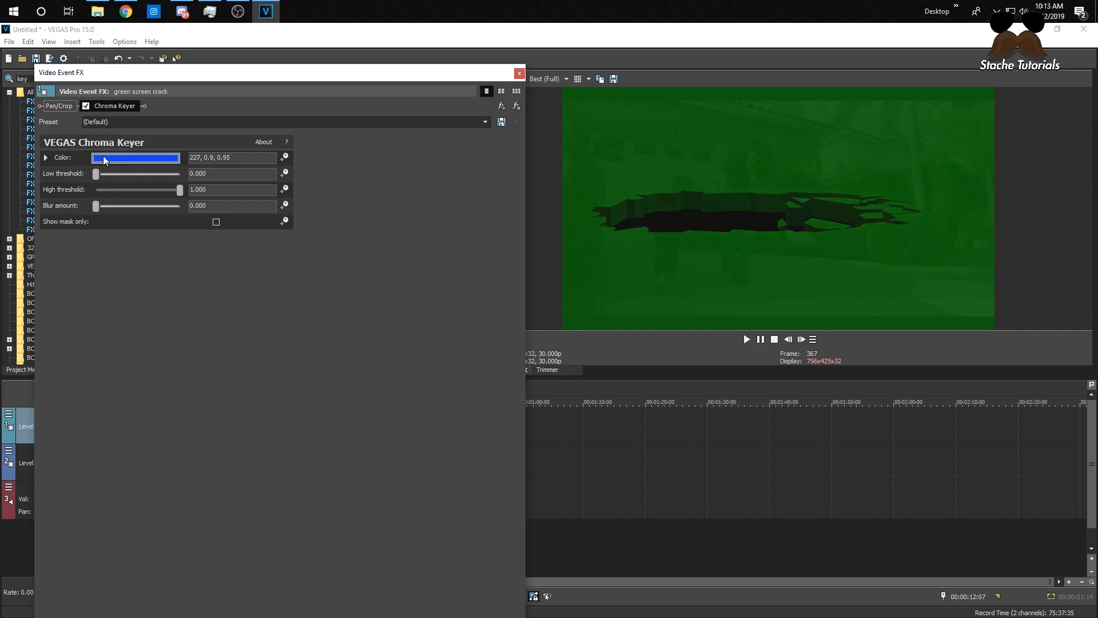
- Key out the green by sampling the background color from the preview and setting the Chroma Keyer's high threshold to 0.340
click(105, 159)
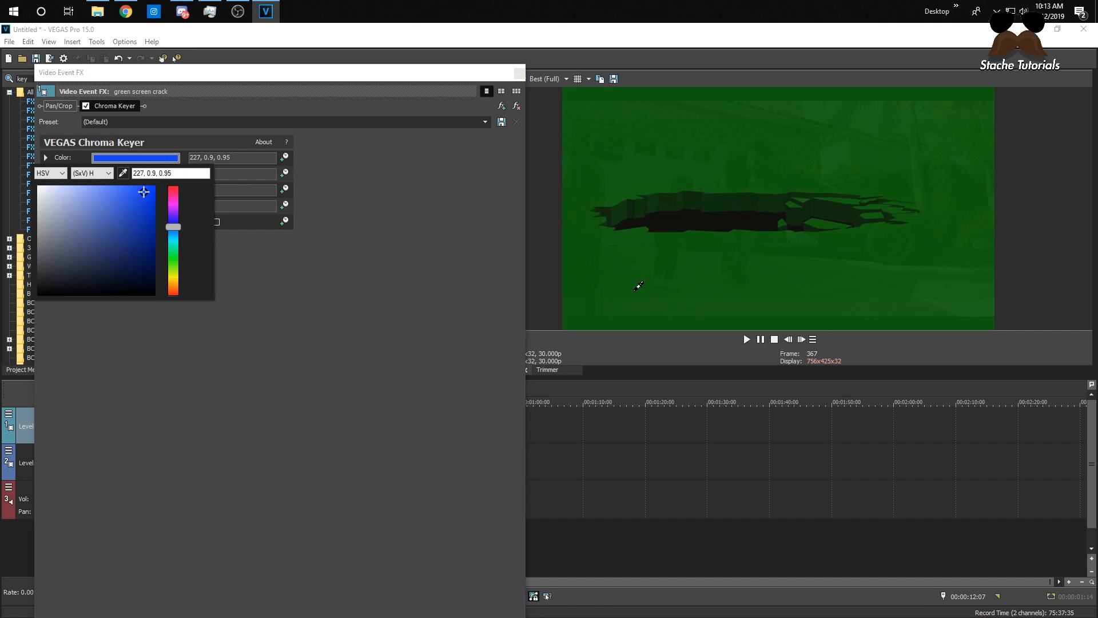
click(639, 285)
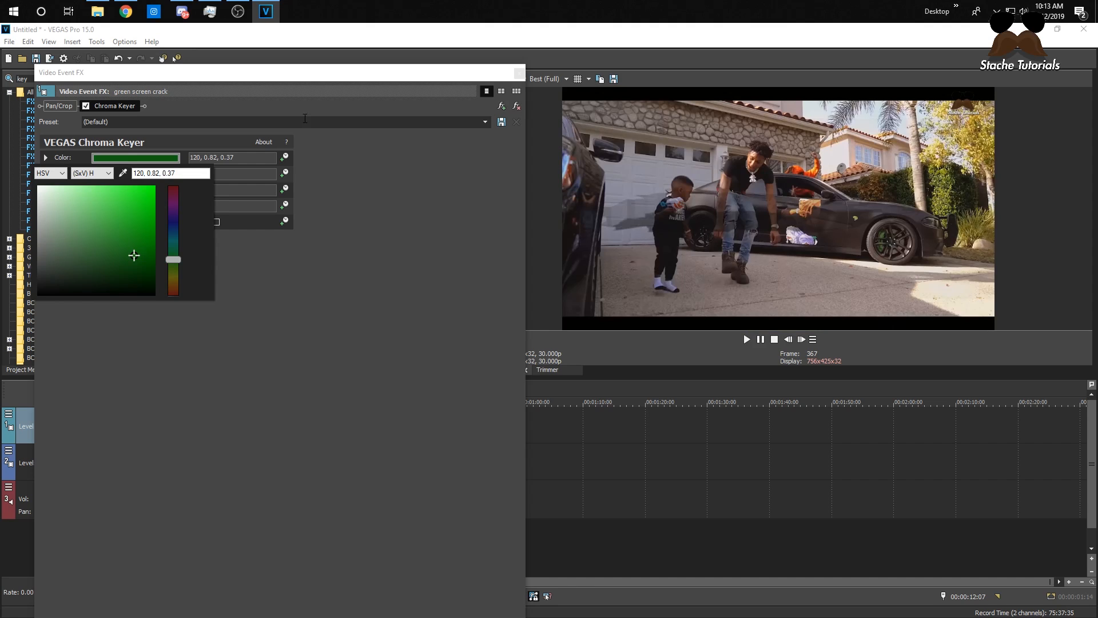
click(297, 78)
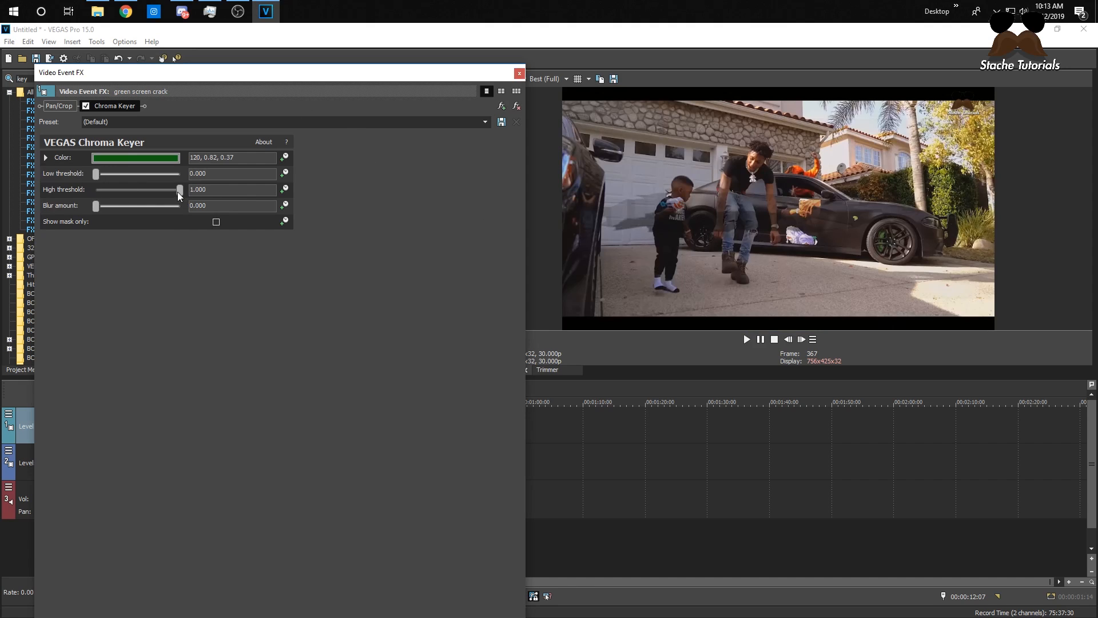
drag(140, 193, 121, 191)
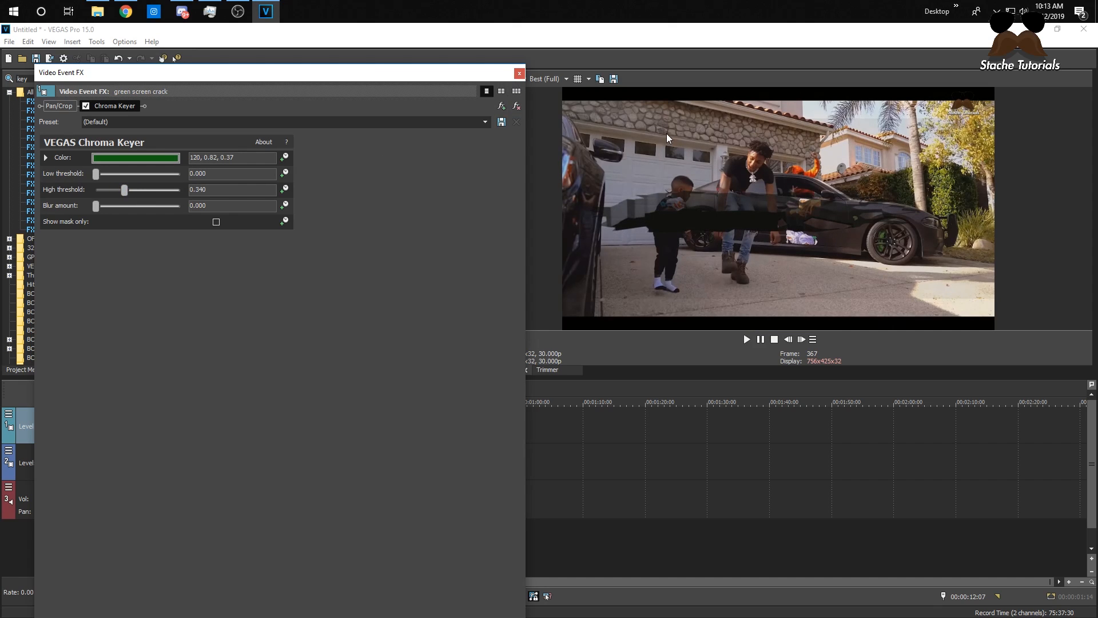
click(521, 75)
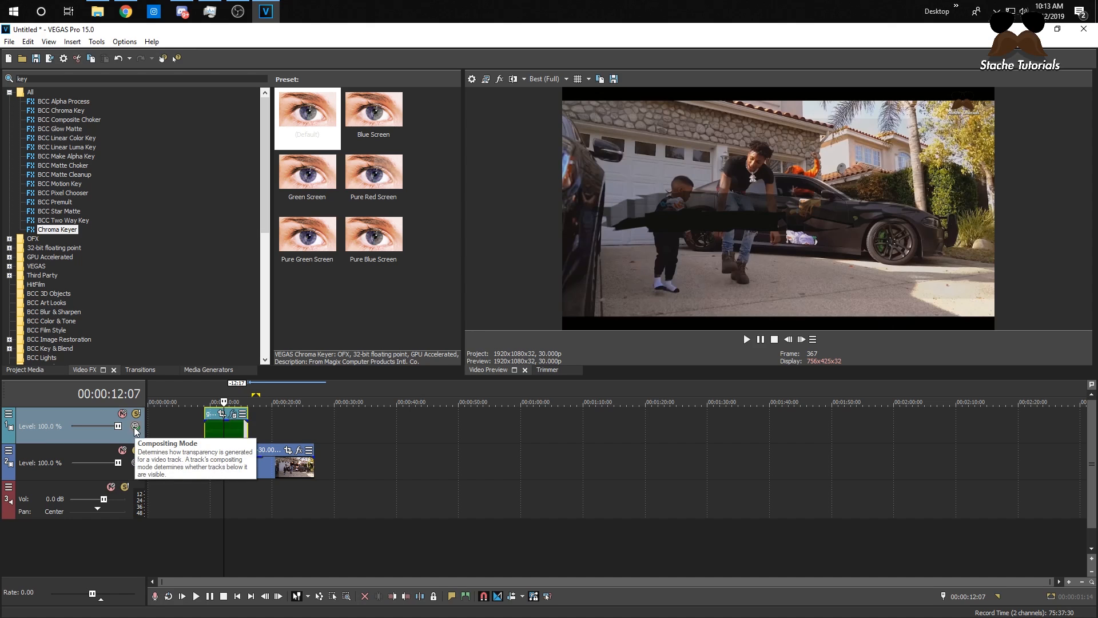
- Keep the Compositing Mode control enabled in the track headers and set the crack track's compositing mode to 3D Source Alpha
click(9, 416)
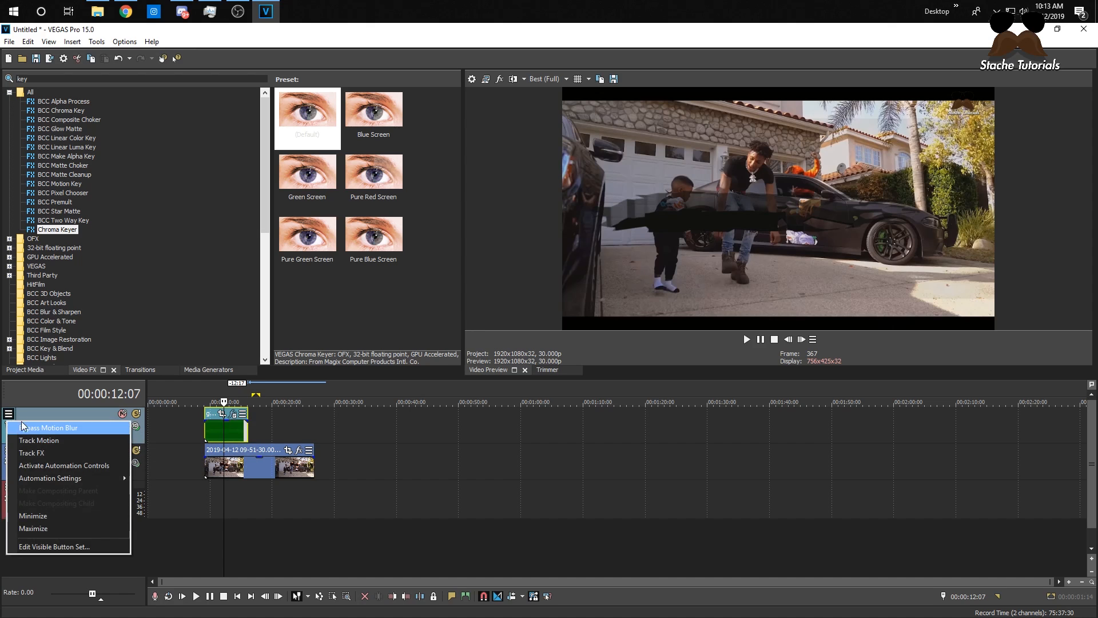
click(35, 548)
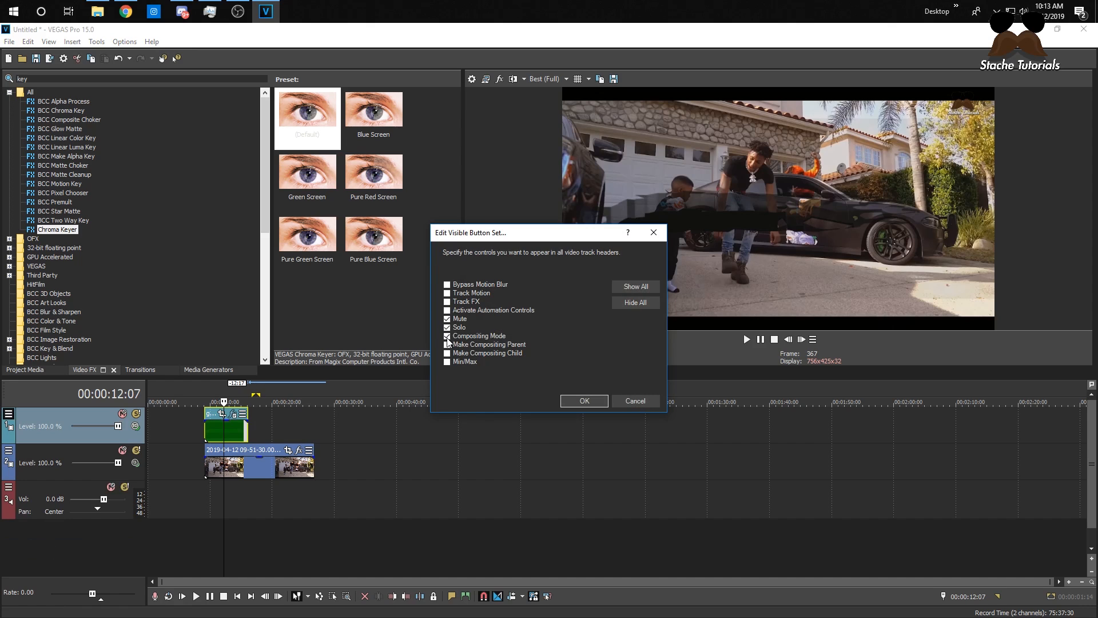
click(583, 403)
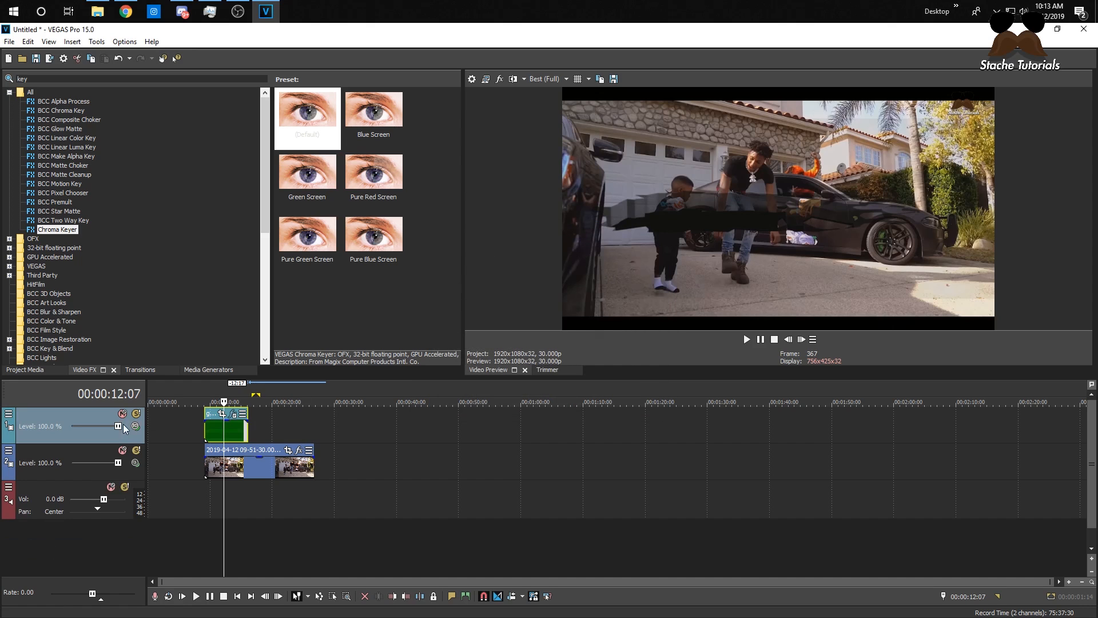
click(136, 427)
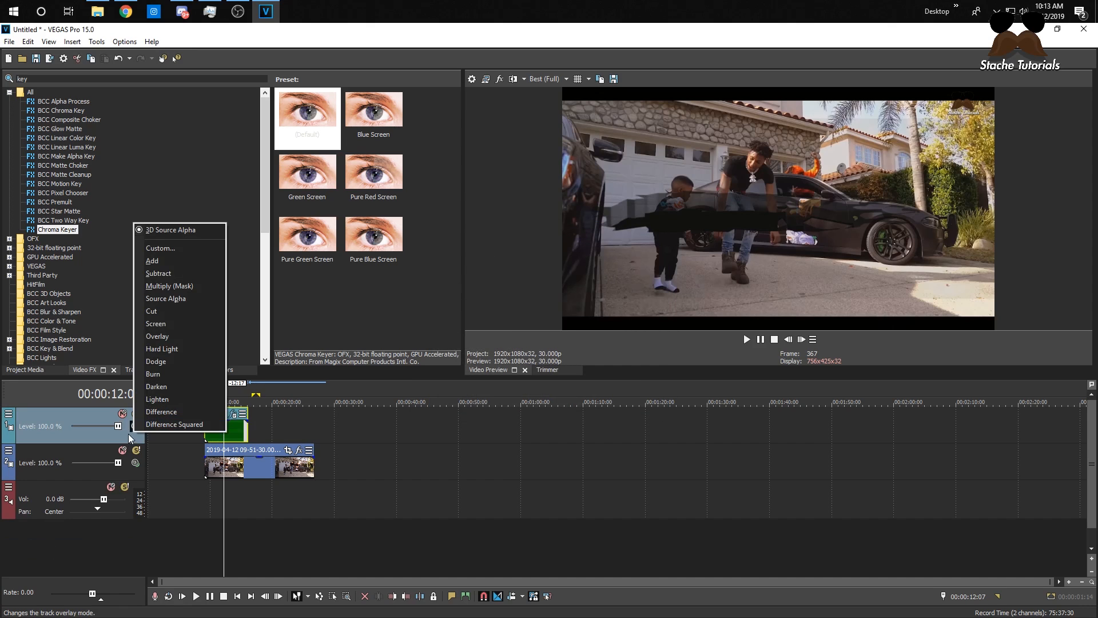
click(166, 231)
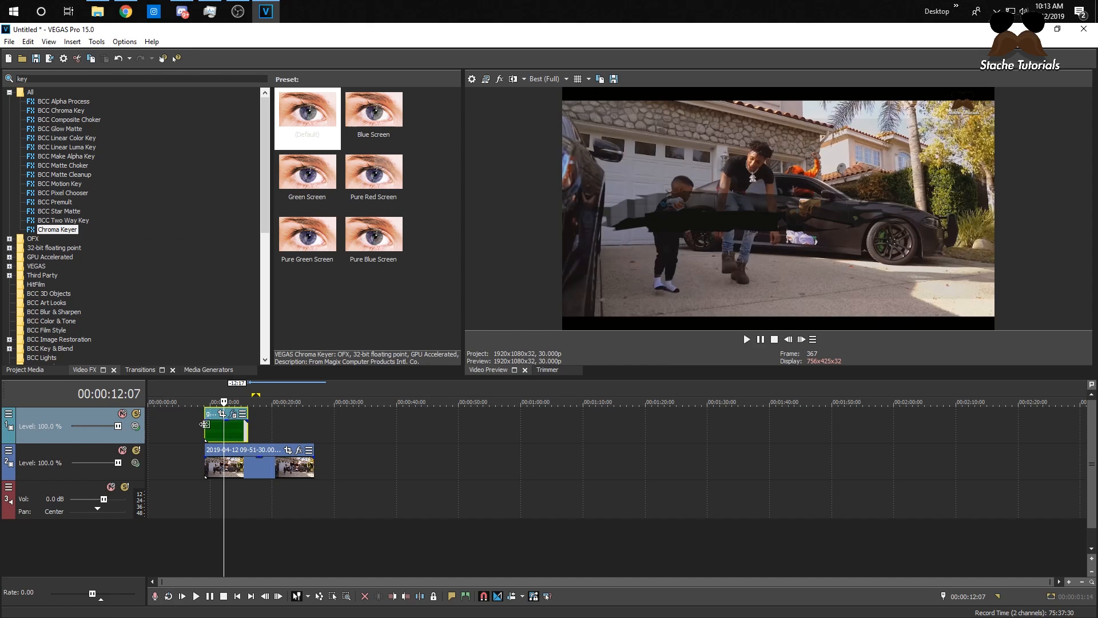
- Use Track Motion on the crack track to move it to about X 183, Y -399 and rotate it to follow the driveway
click(8, 414)
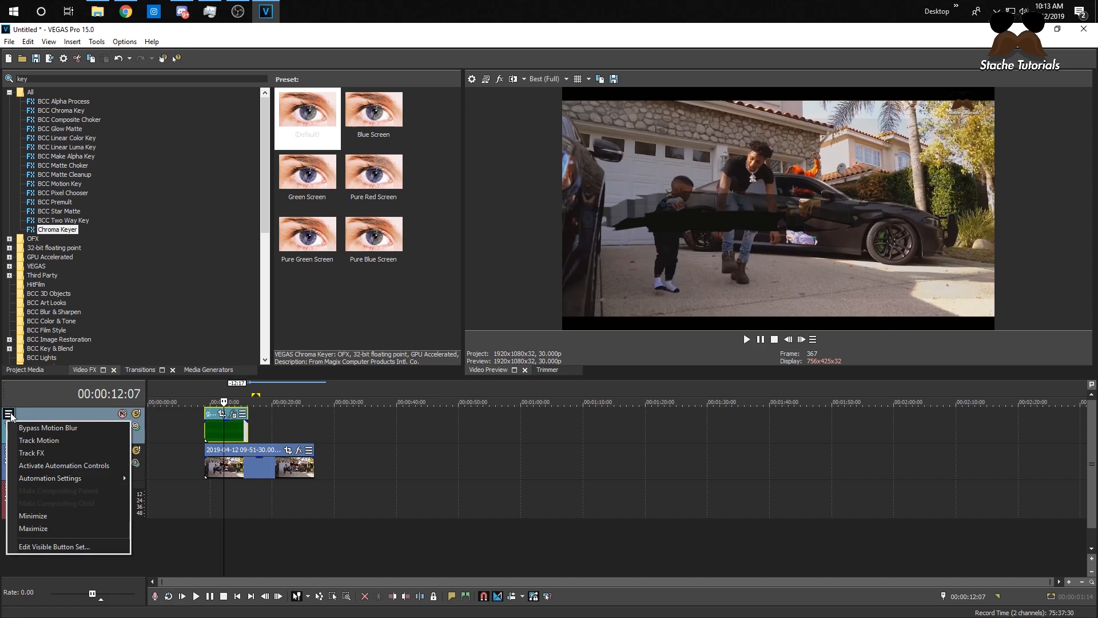
click(40, 440)
drag(418, 257, 533, 224)
drag(561, 413, 572, 438)
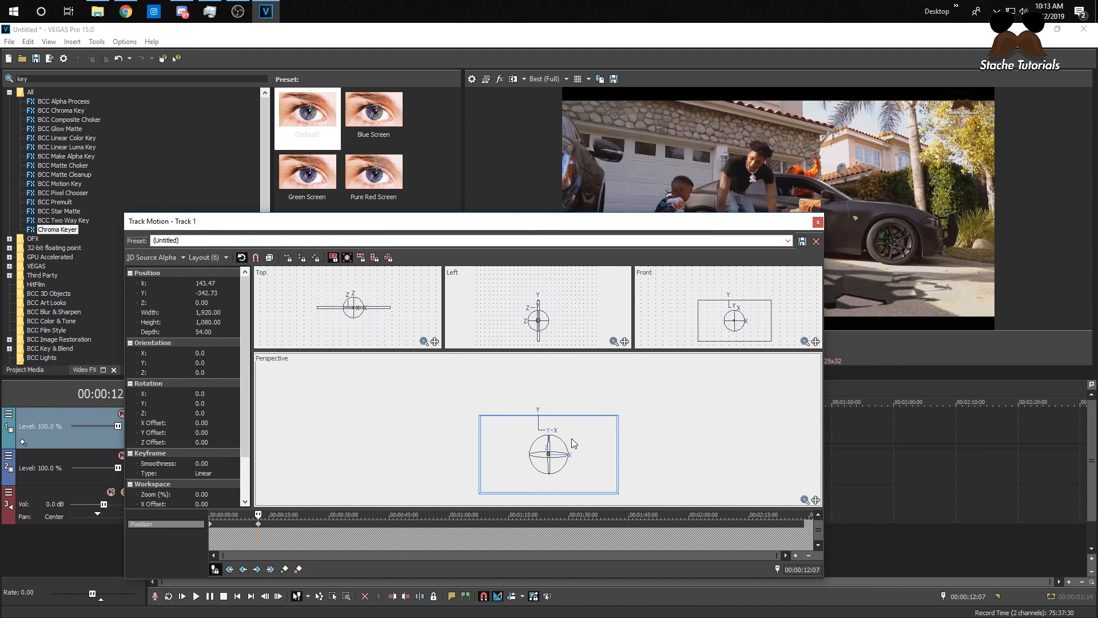
drag(542, 236, 401, 162)
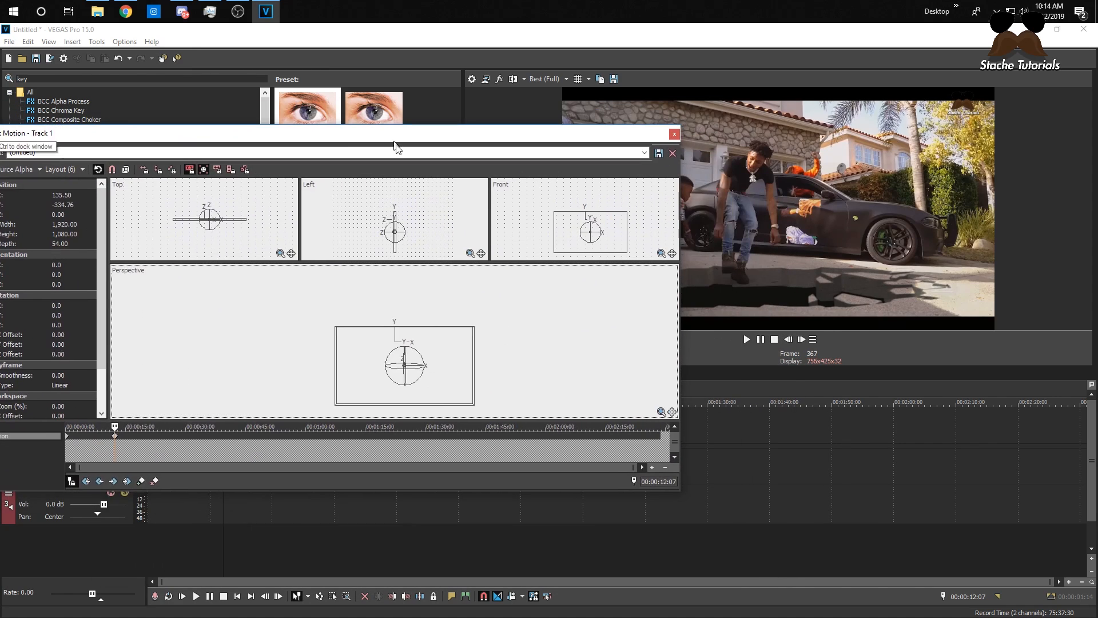
drag(435, 352, 438, 355)
drag(363, 139, 338, 206)
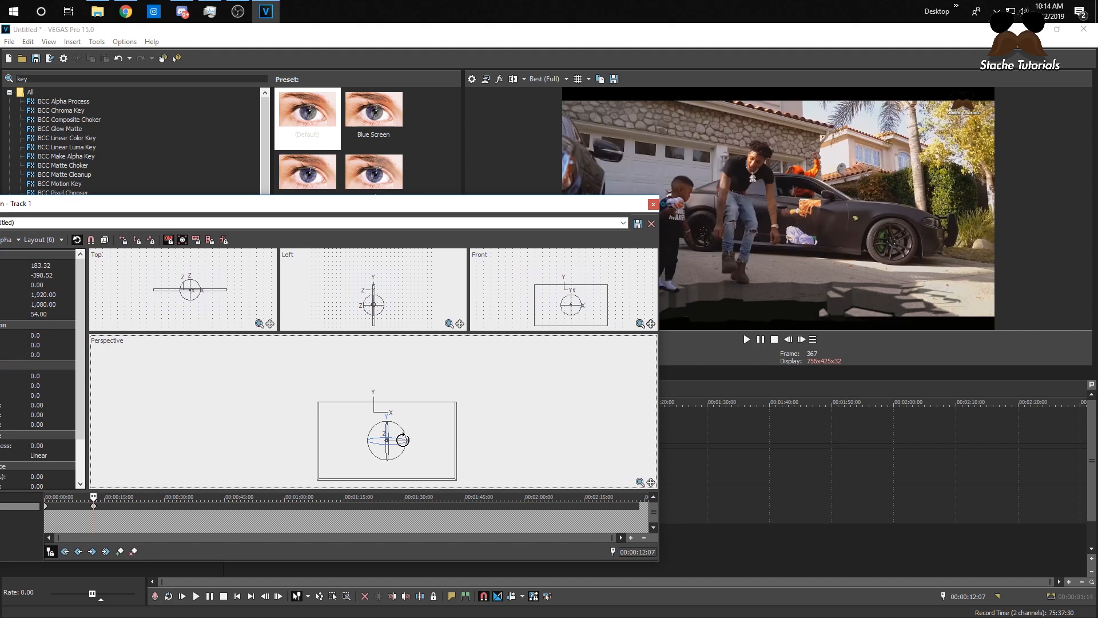
drag(394, 442, 389, 426)
click(652, 204)
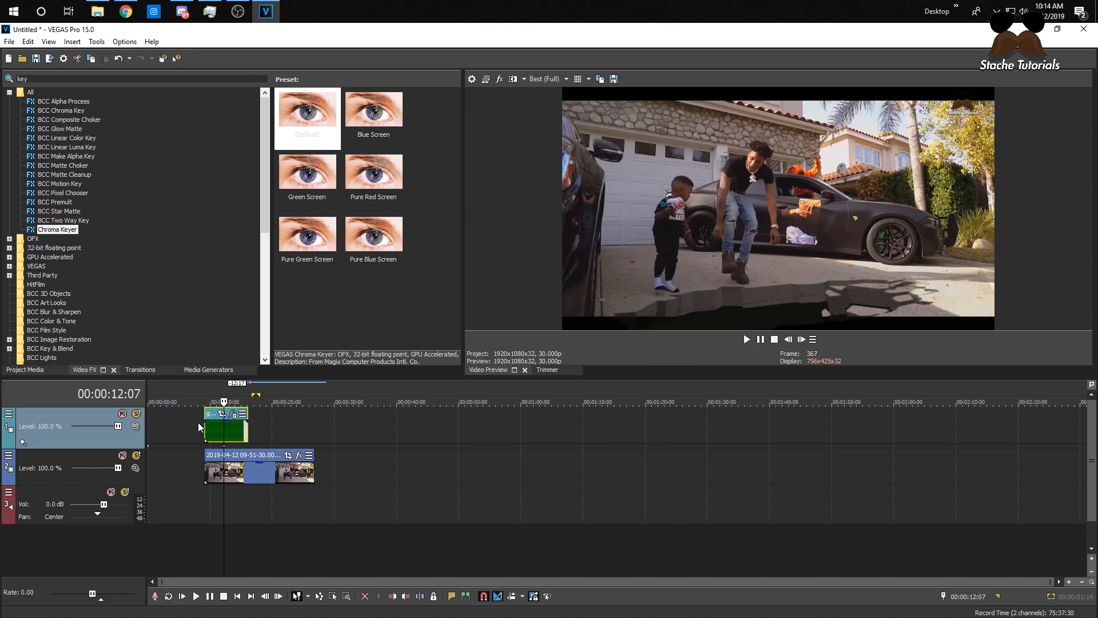
- Play back the composite around the crack clip to check how the crack moves on the driveway
click(206, 430)
key(space)
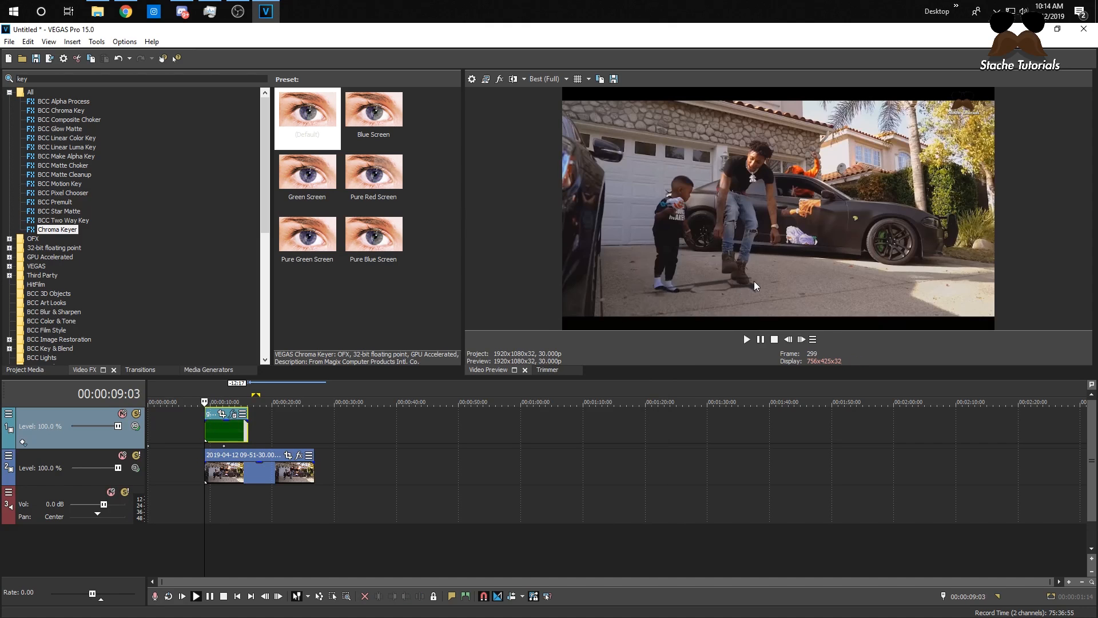
key(space)
drag(179, 420, 259, 426)
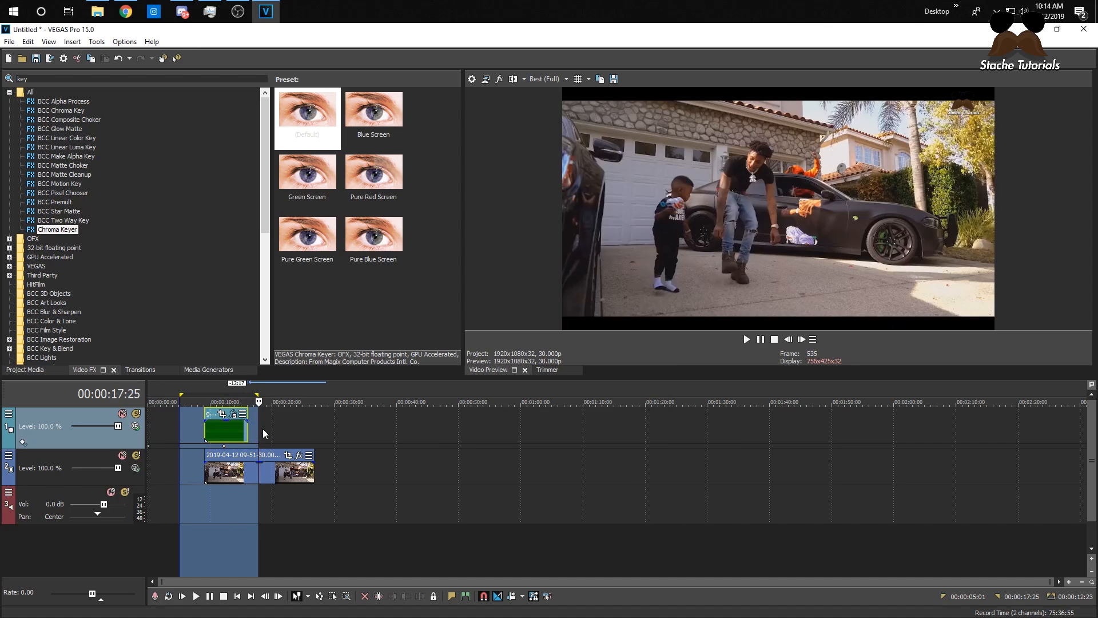
key(space)
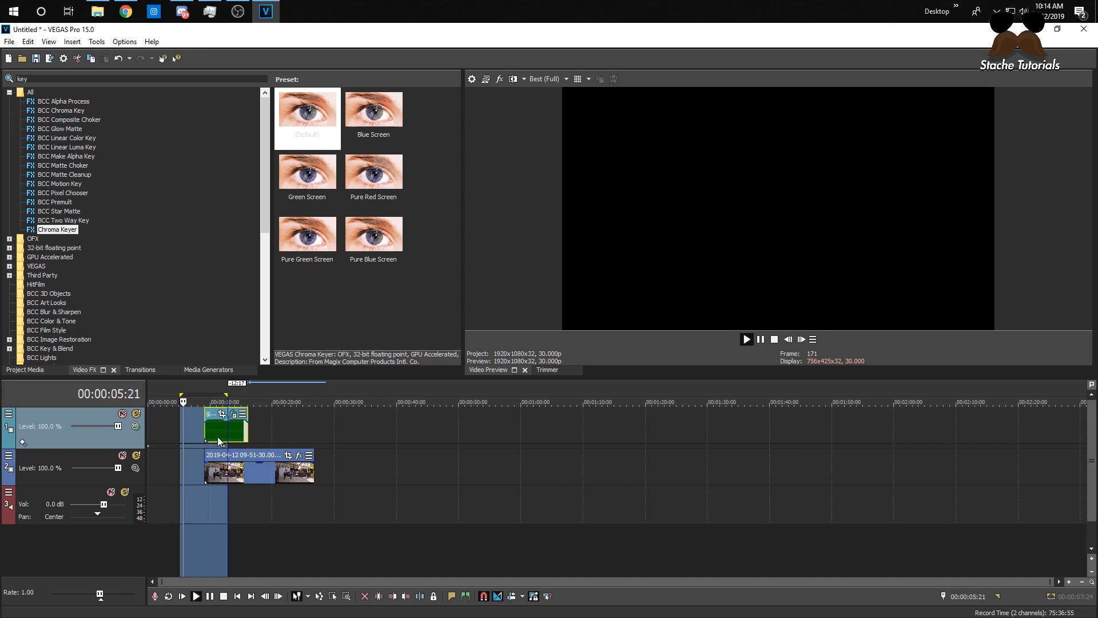
click(221, 432)
key(space)
click(149, 446)
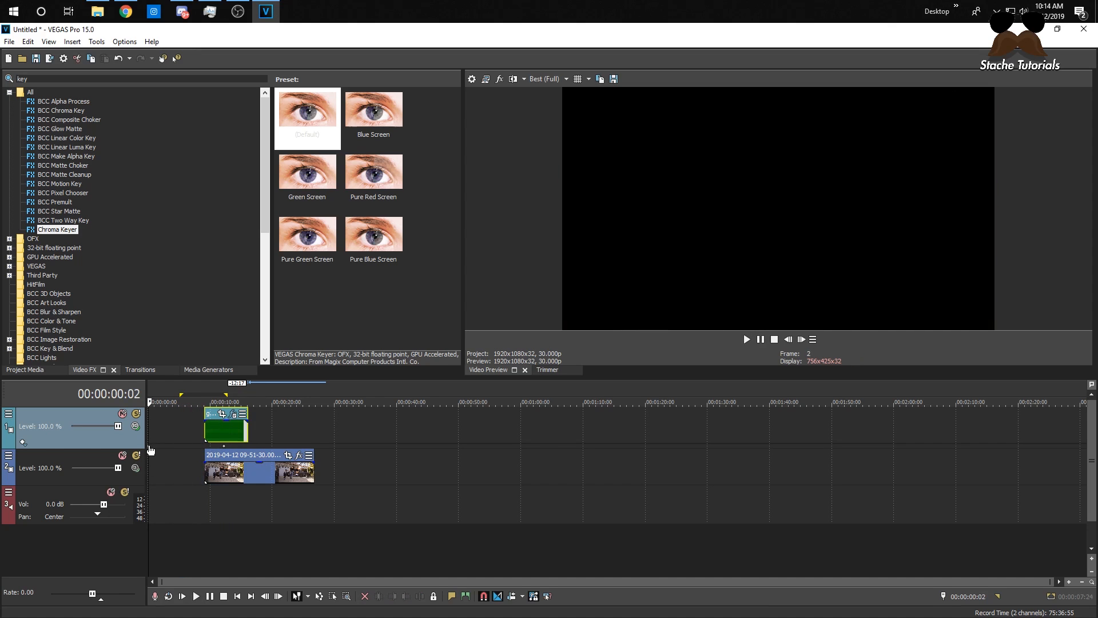
click(151, 453)
drag(168, 402, 160, 409)
click(150, 451)
key(Delete)
key(ctrl+z)
- Expand the crack track's keyframes and delete the first position keyframe near the start of the timeline, keeping the clip
click(21, 441)
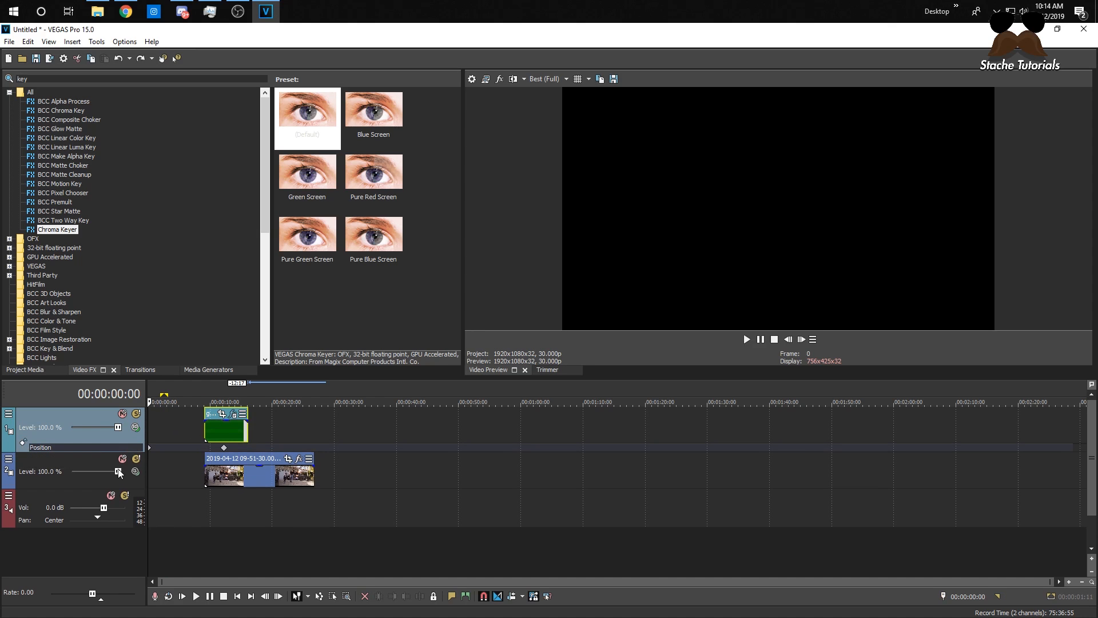
click(160, 449)
key(Delete)
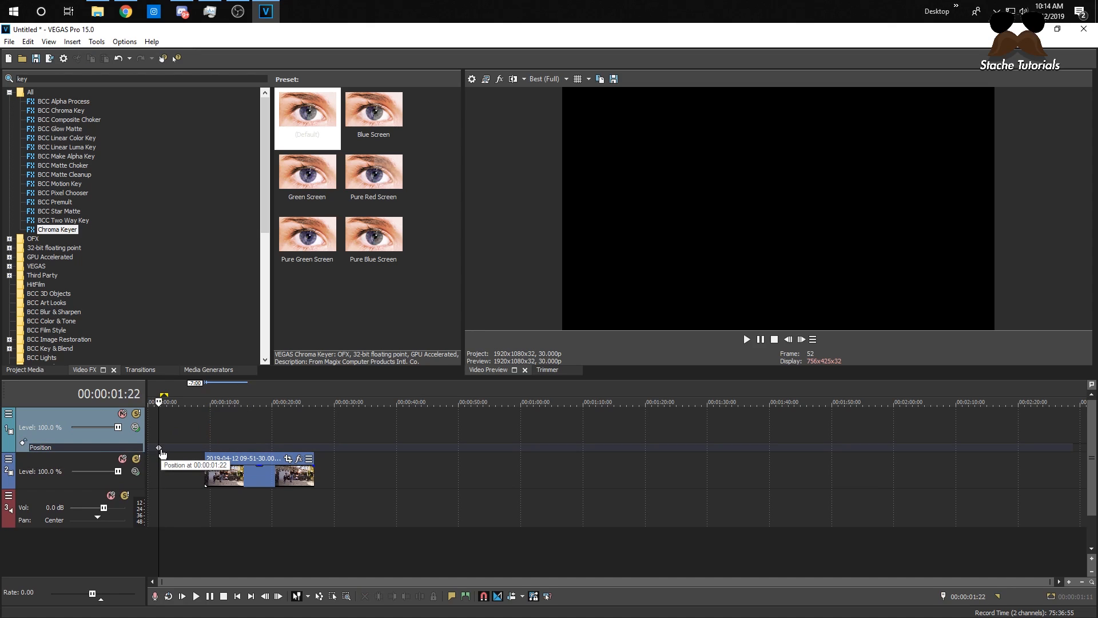
key(ctrl+z)
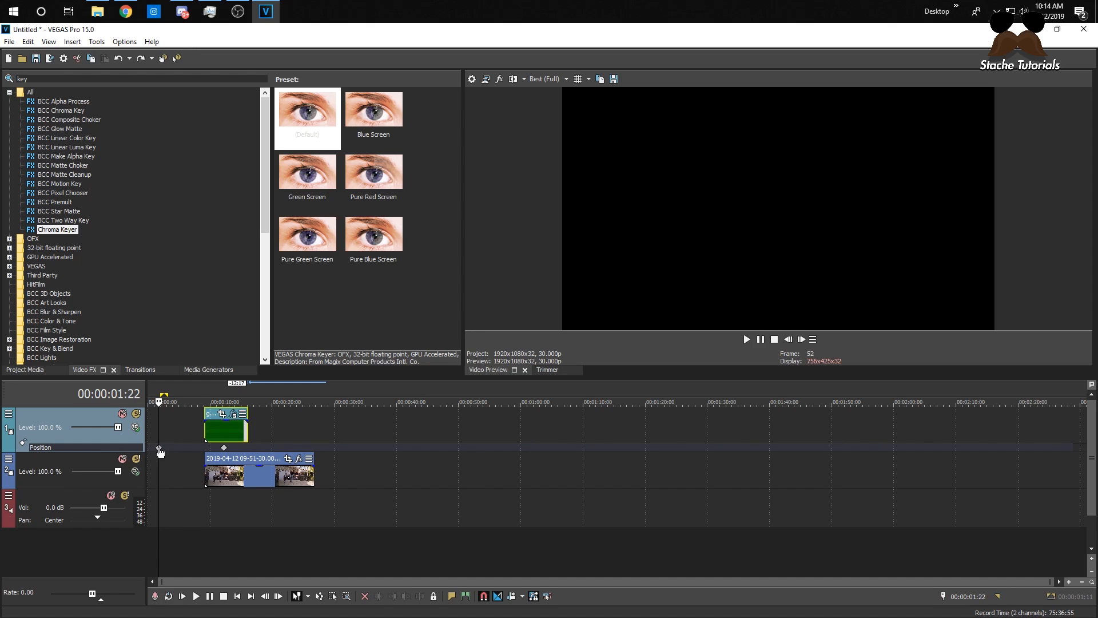
right_click(160, 451)
click(188, 455)
- Play the crack clip from its start and inspect the keyed crack at several points in the animation
click(208, 428)
key(space)
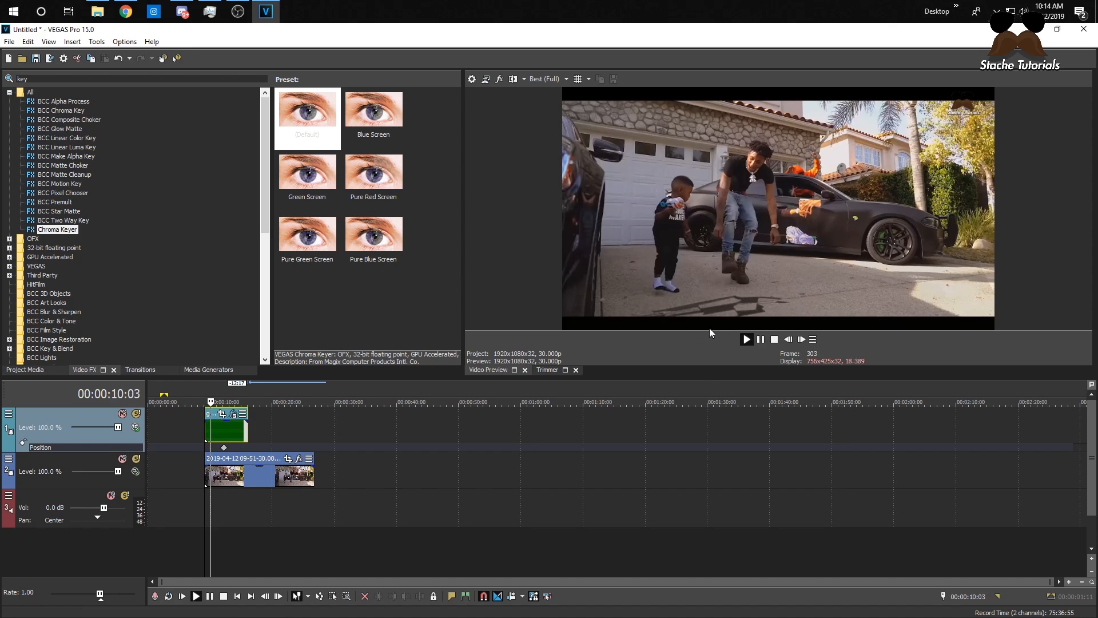
key(space)
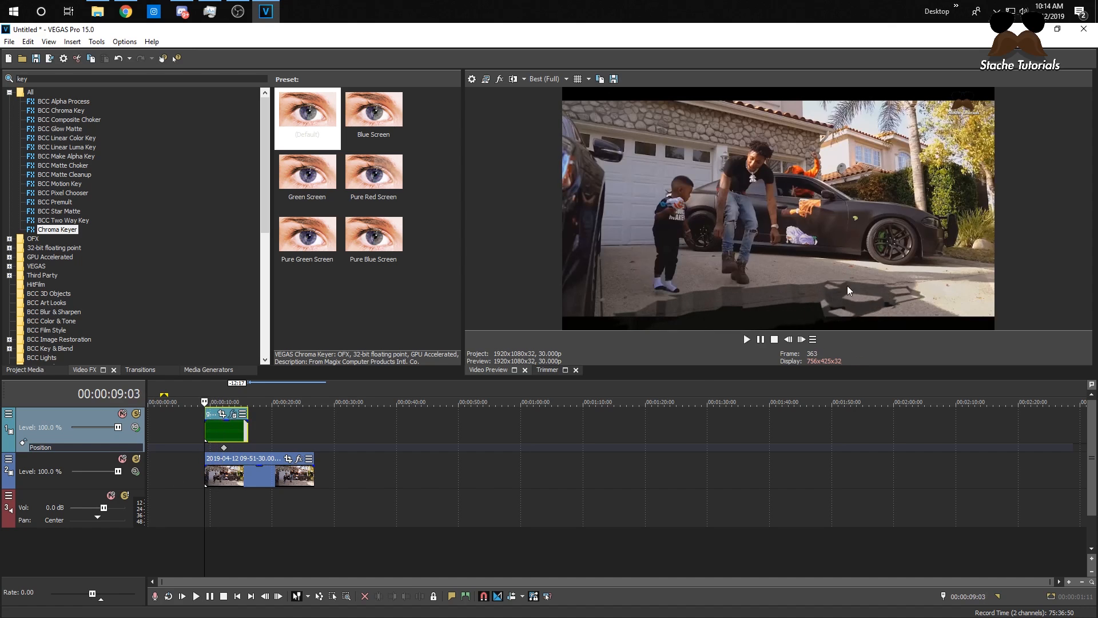
click(229, 431)
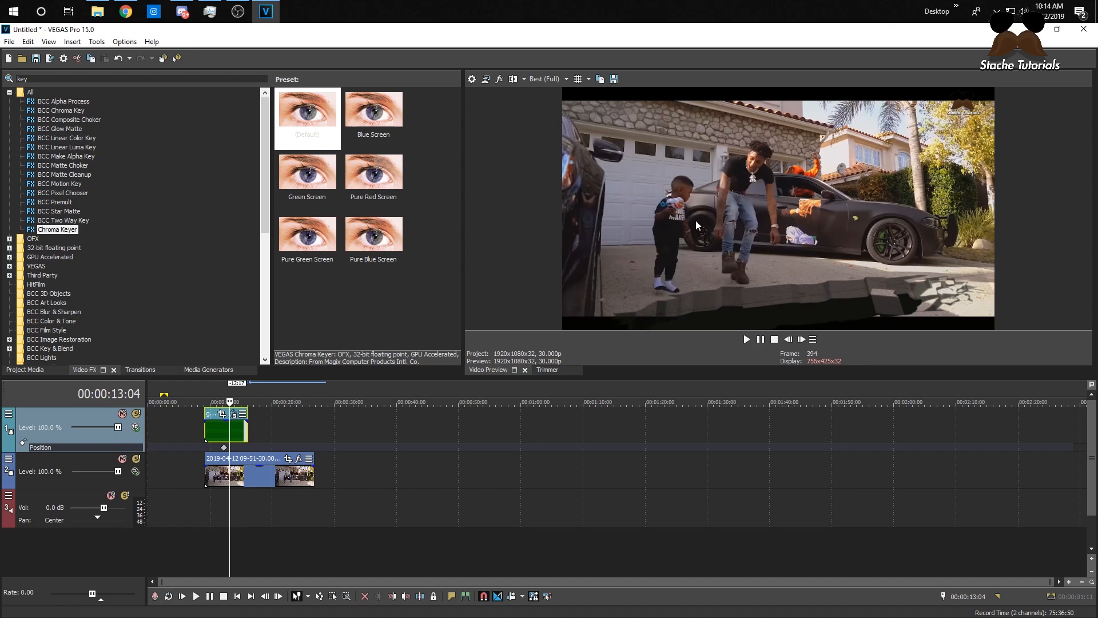
click(214, 401)
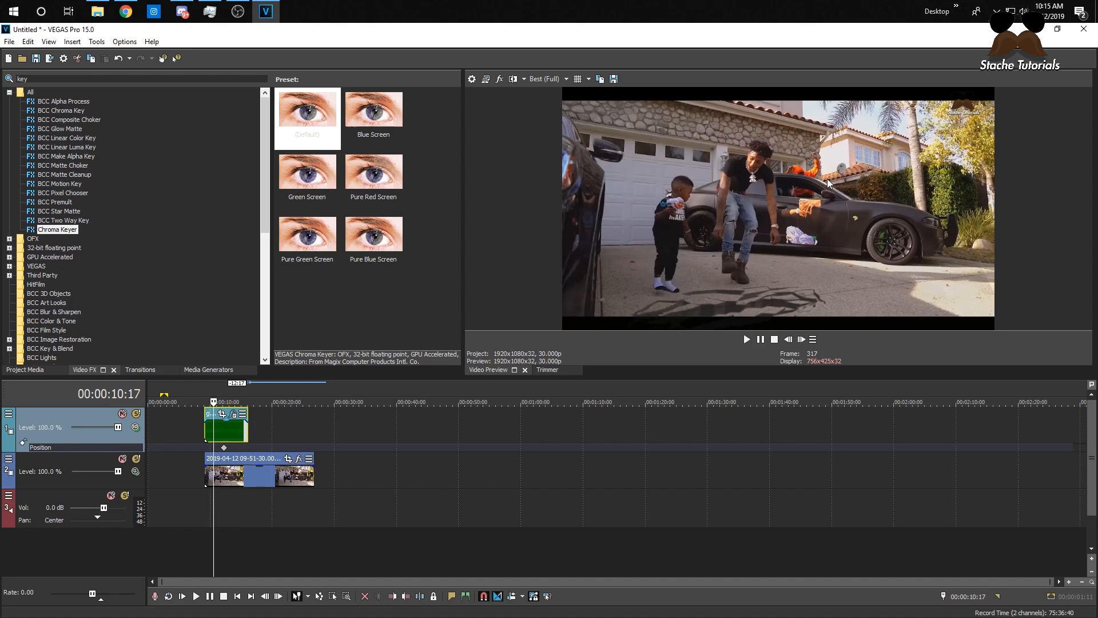
- Set the crack clip's Chroma Keyer low threshold to 0.082 while viewing the frame at 00:00:14:07
click(236, 428)
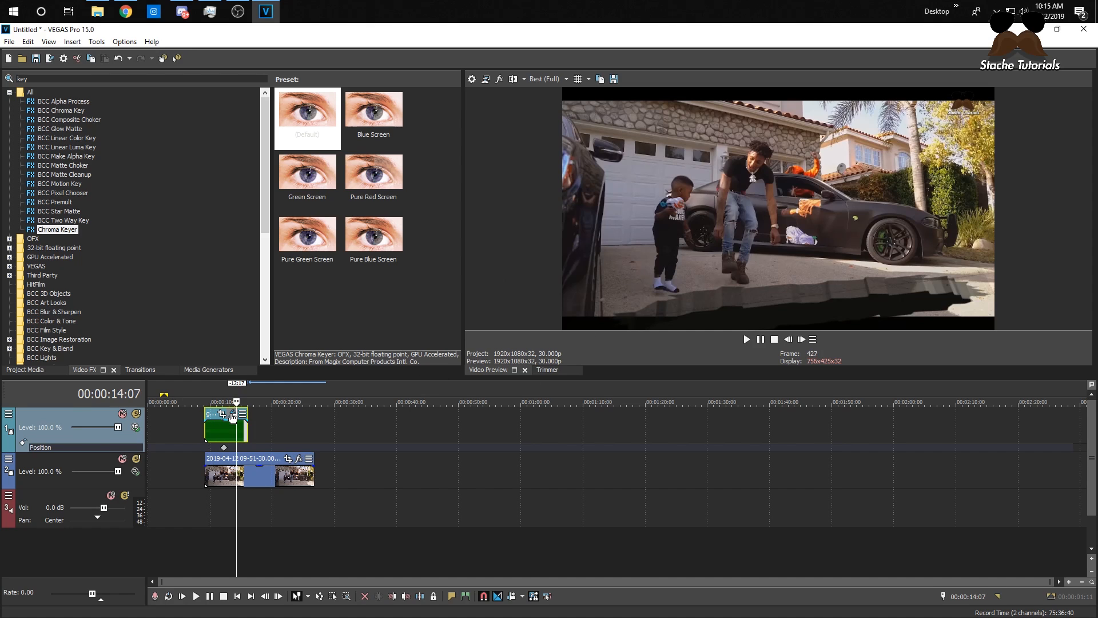
click(233, 414)
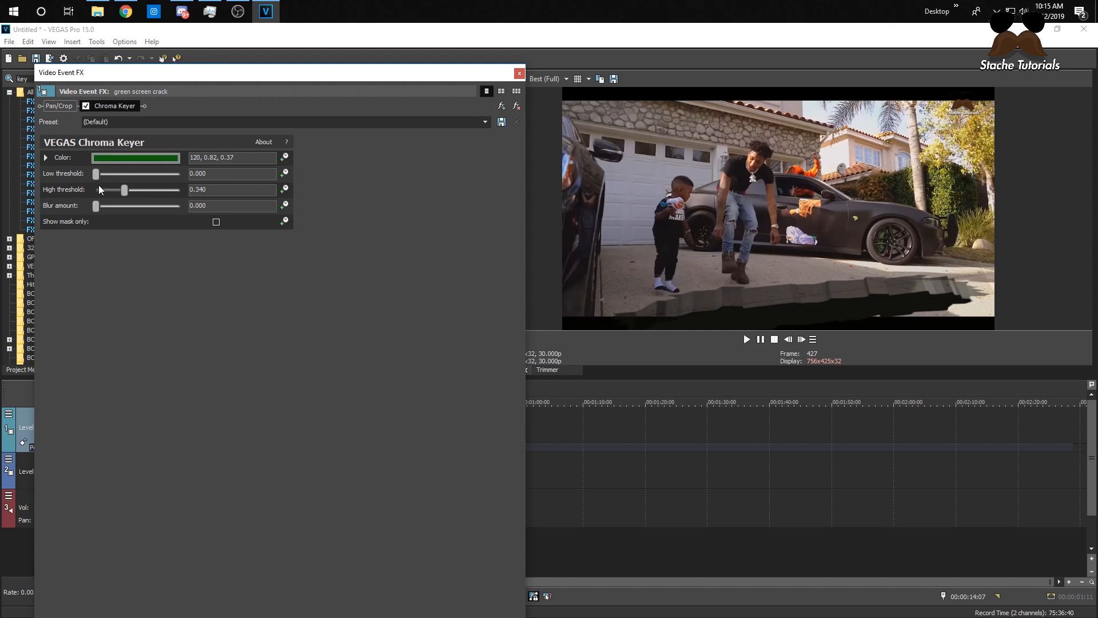
drag(95, 172, 102, 176)
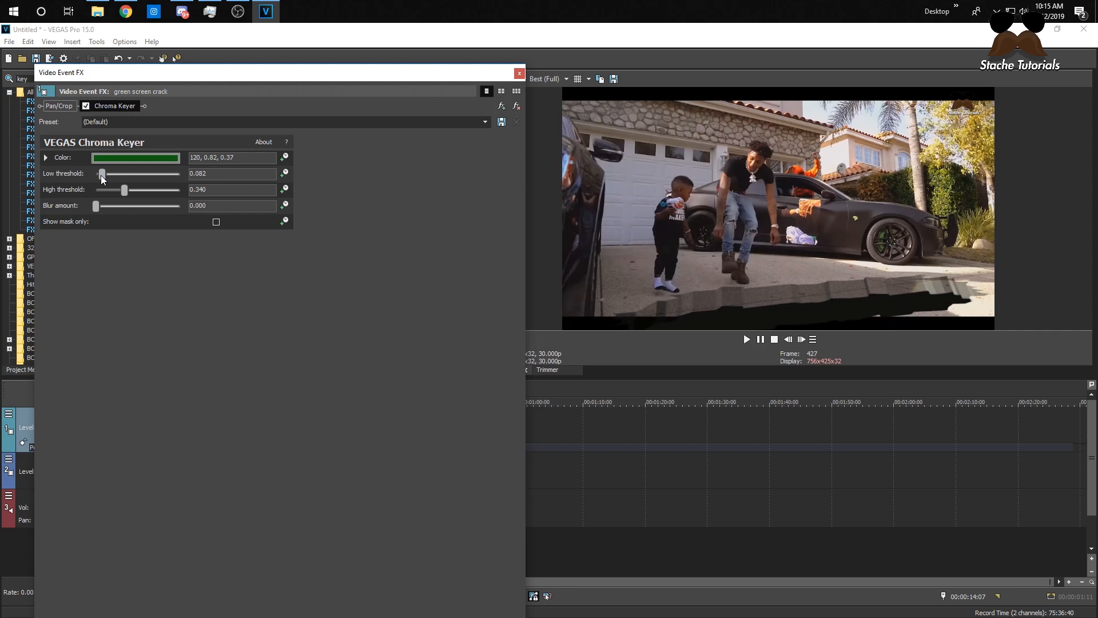
click(519, 73)
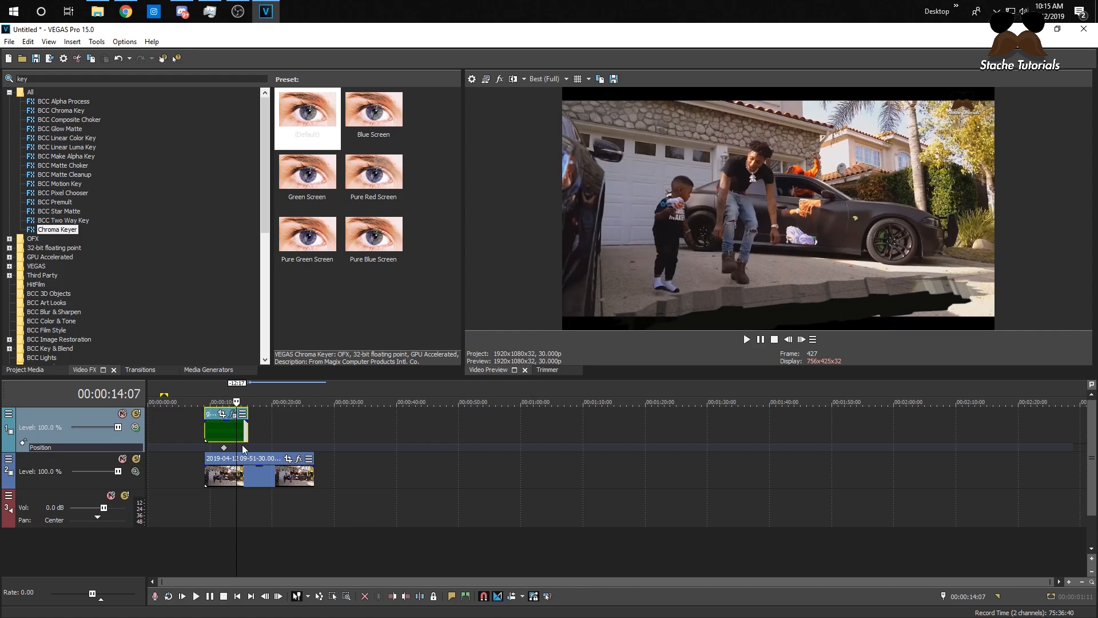
- Preview the crack clip from its start with the refined key
click(205, 431)
key(space)
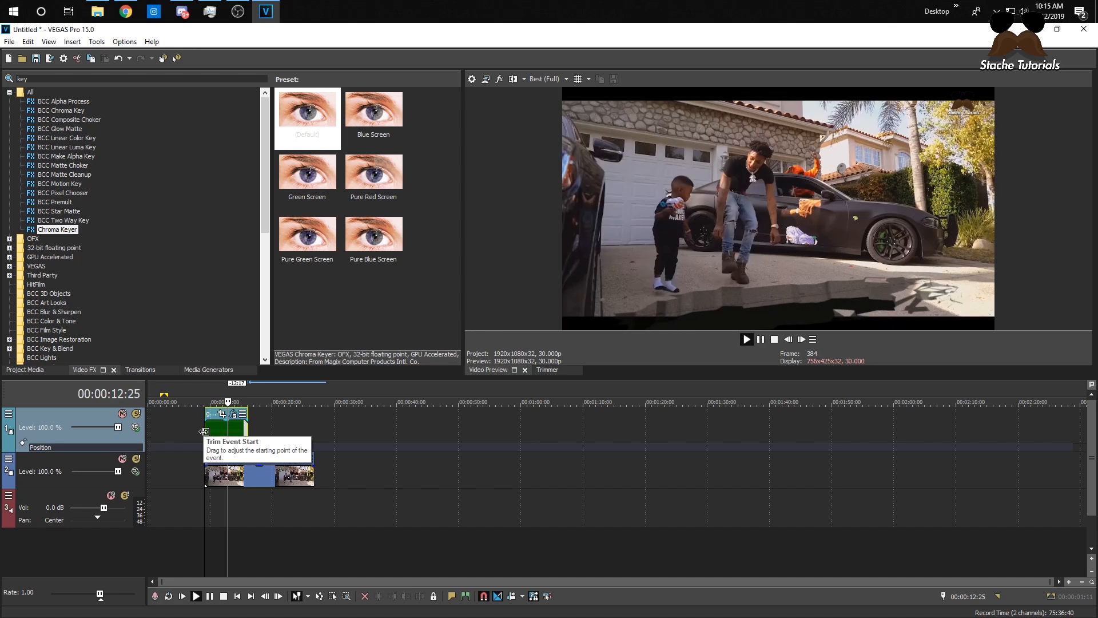
key(space)
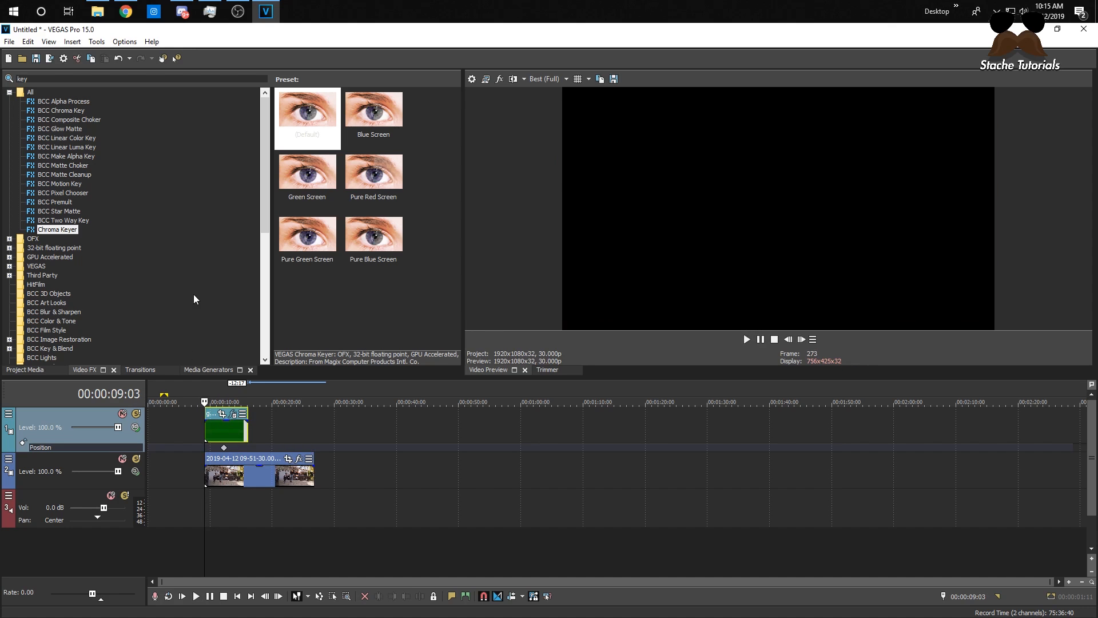